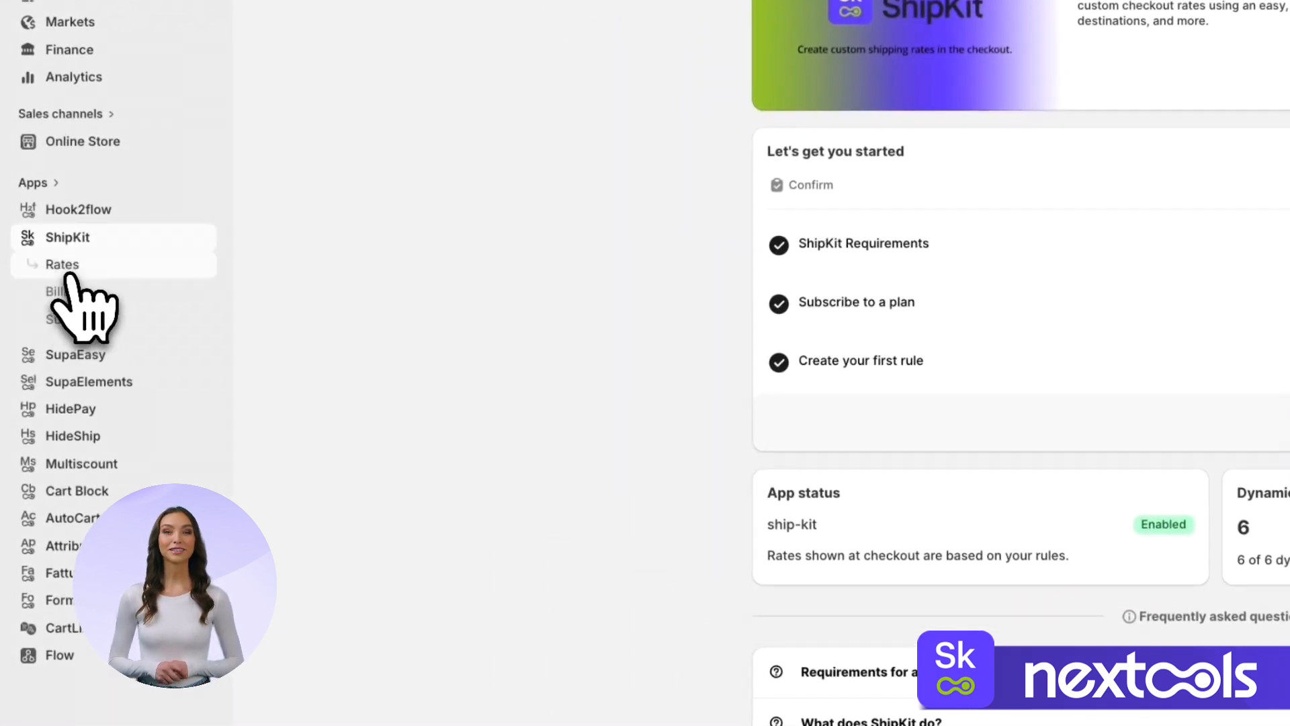
Create a custom rate with the Visual Flow Builder, titled "Product Tag with Switch", and open its flow for editing.
click(69, 276)
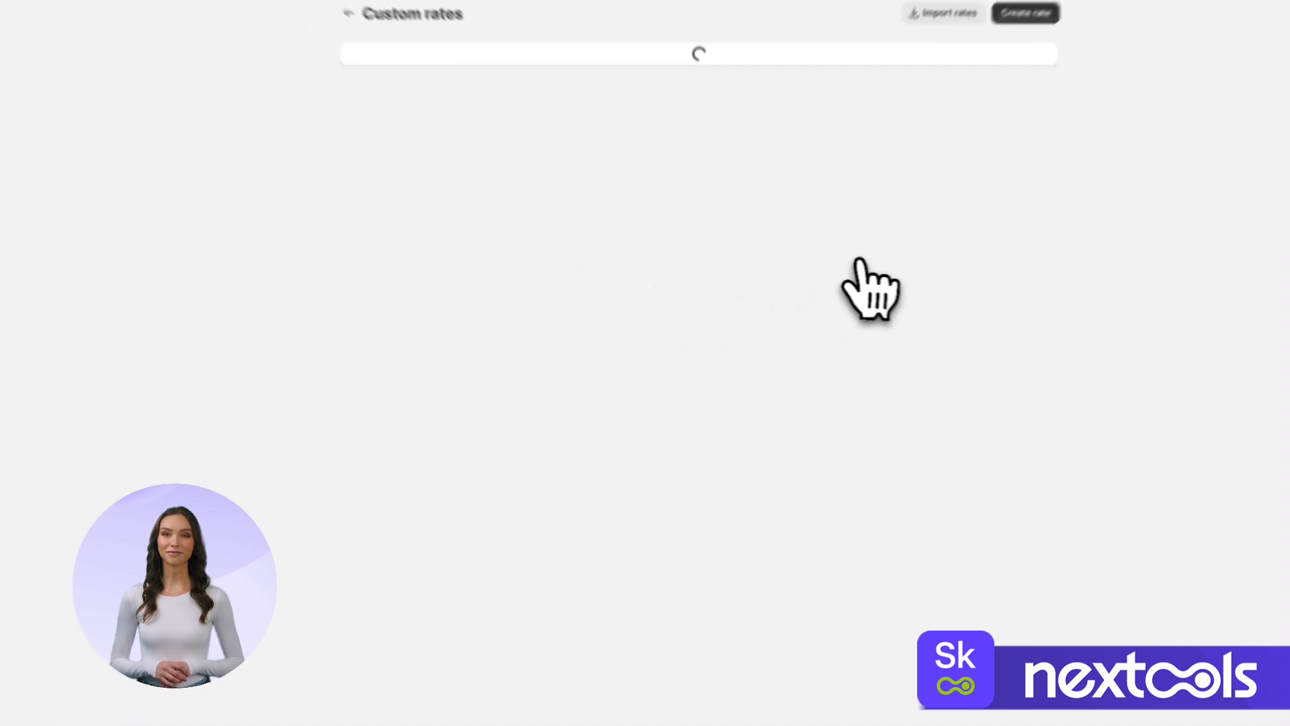
click(1025, 13)
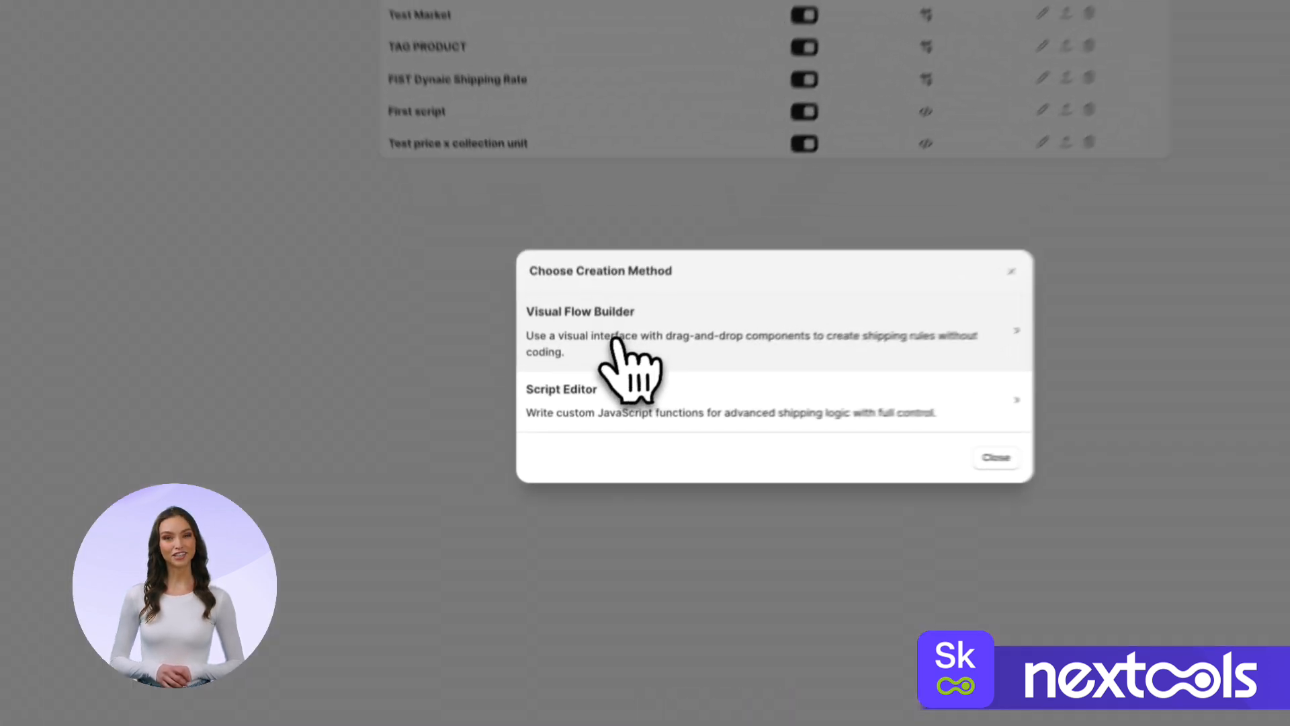
click(648, 342)
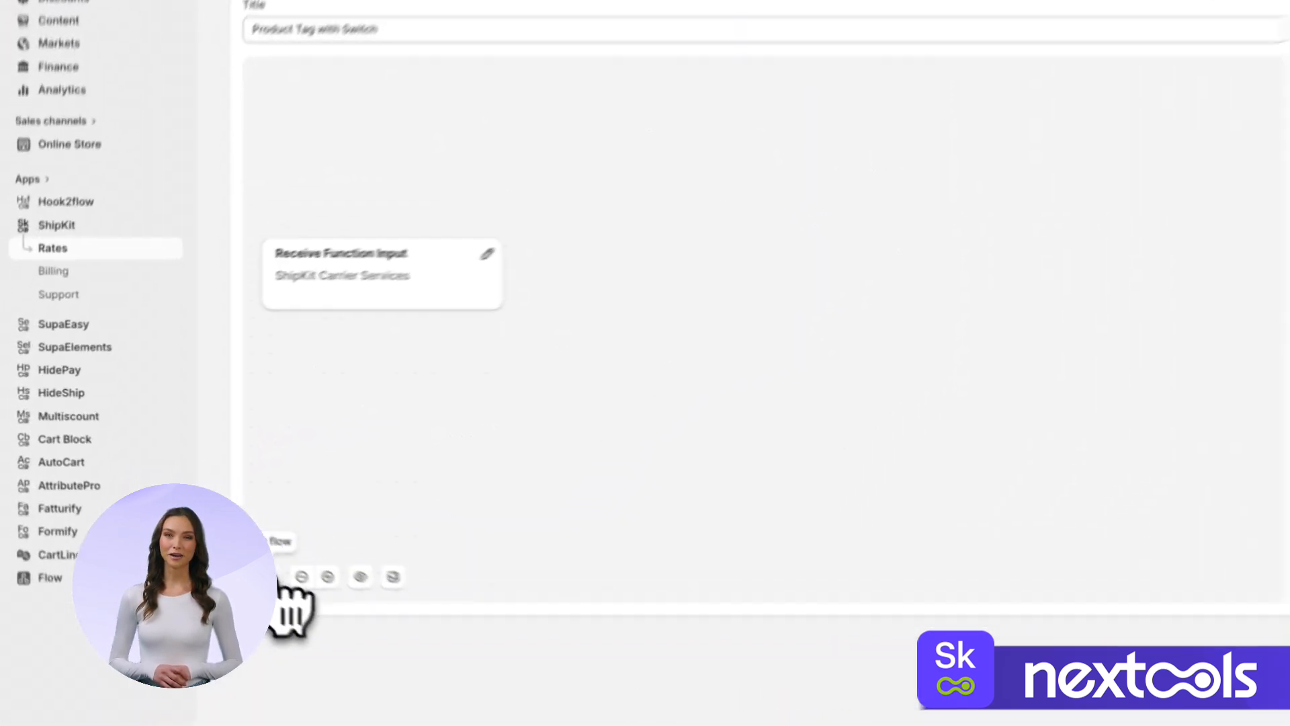
click(192, 520)
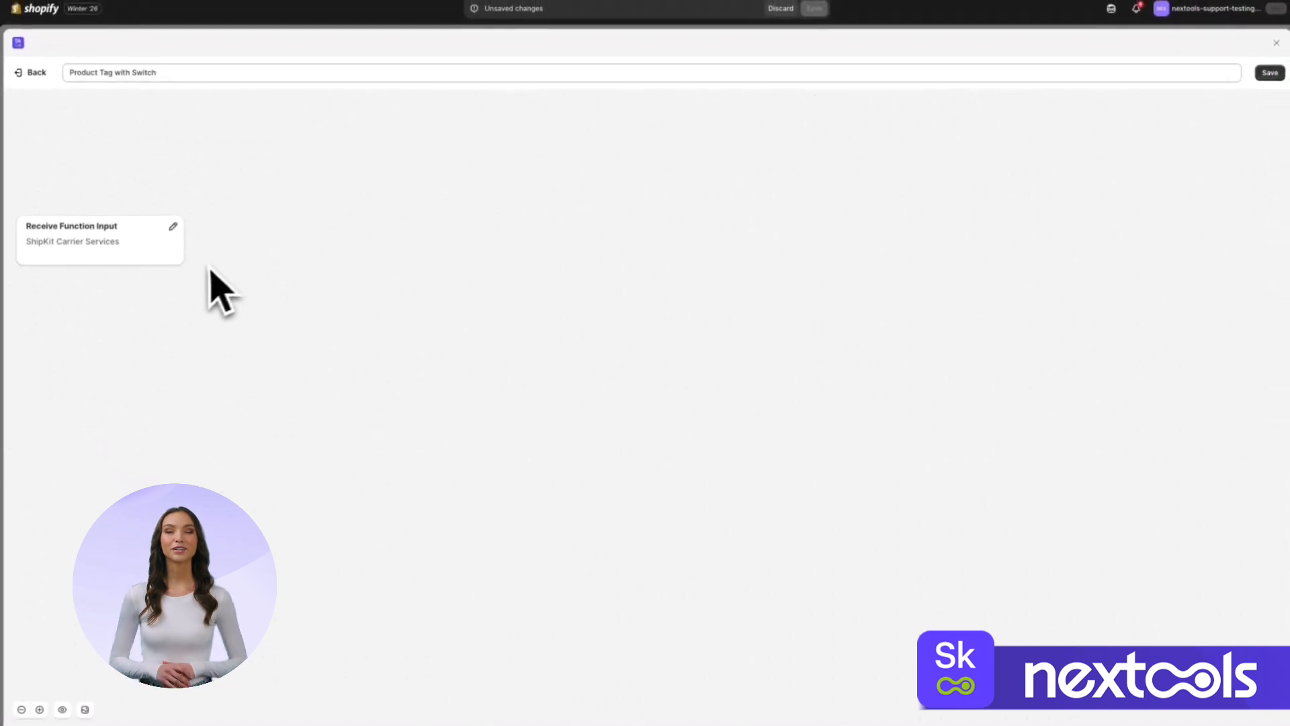
Inspect the input fields offered by the Receive Function Input node, including customer tags, product tags and collections.
mouse_move(123, 254)
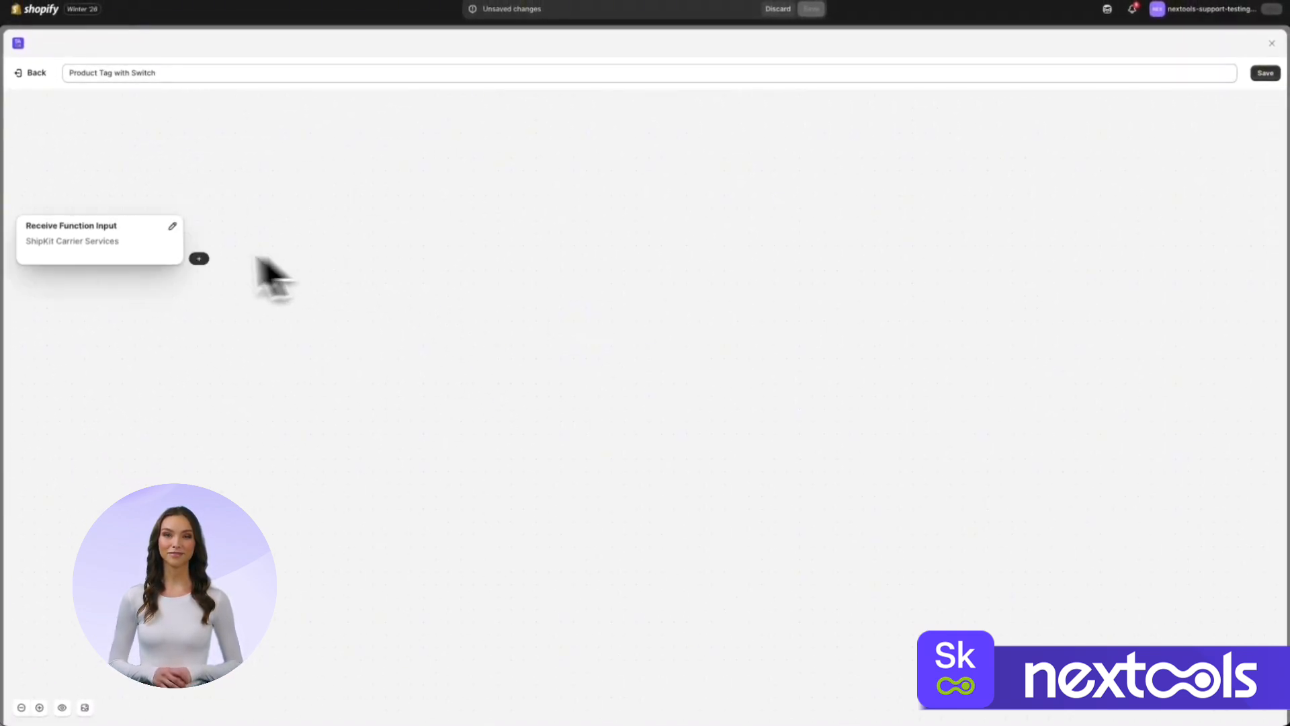
click(129, 239)
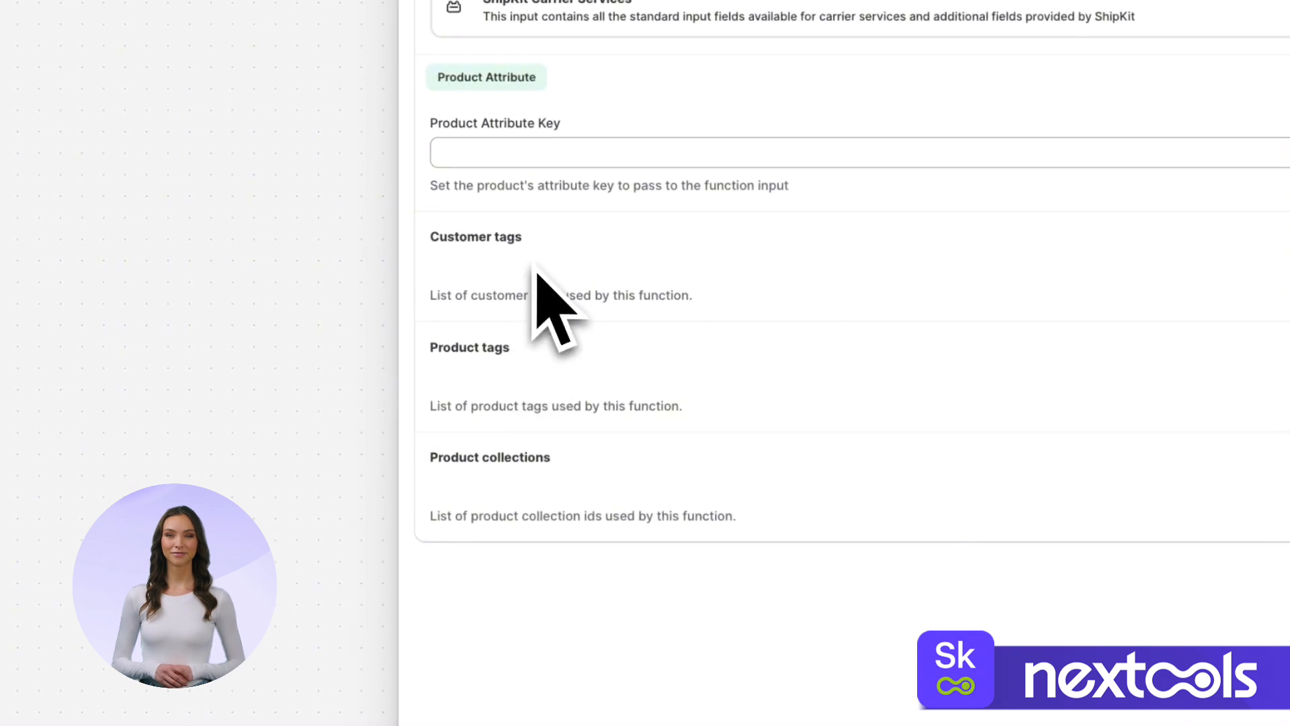
click(353, 254)
Add a Switch condition after the Receive Function Input node and give it a first case.
mouse_move(296, 309)
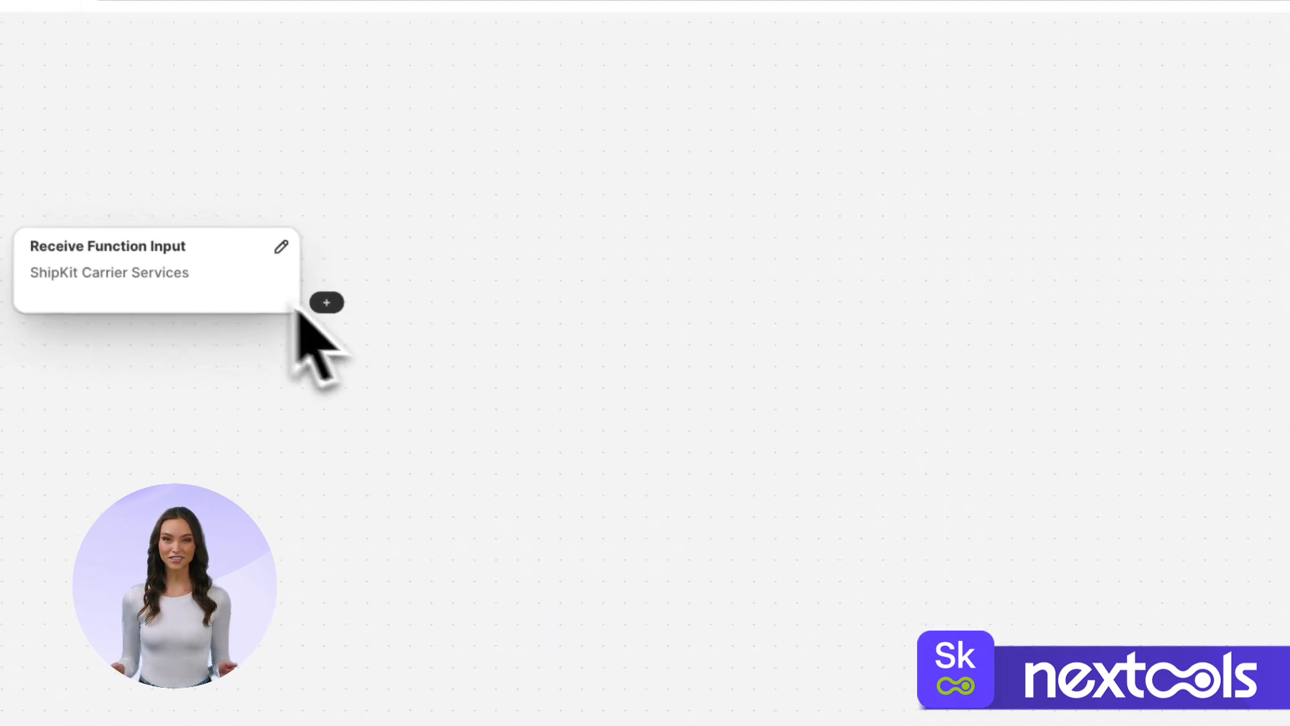
click(327, 302)
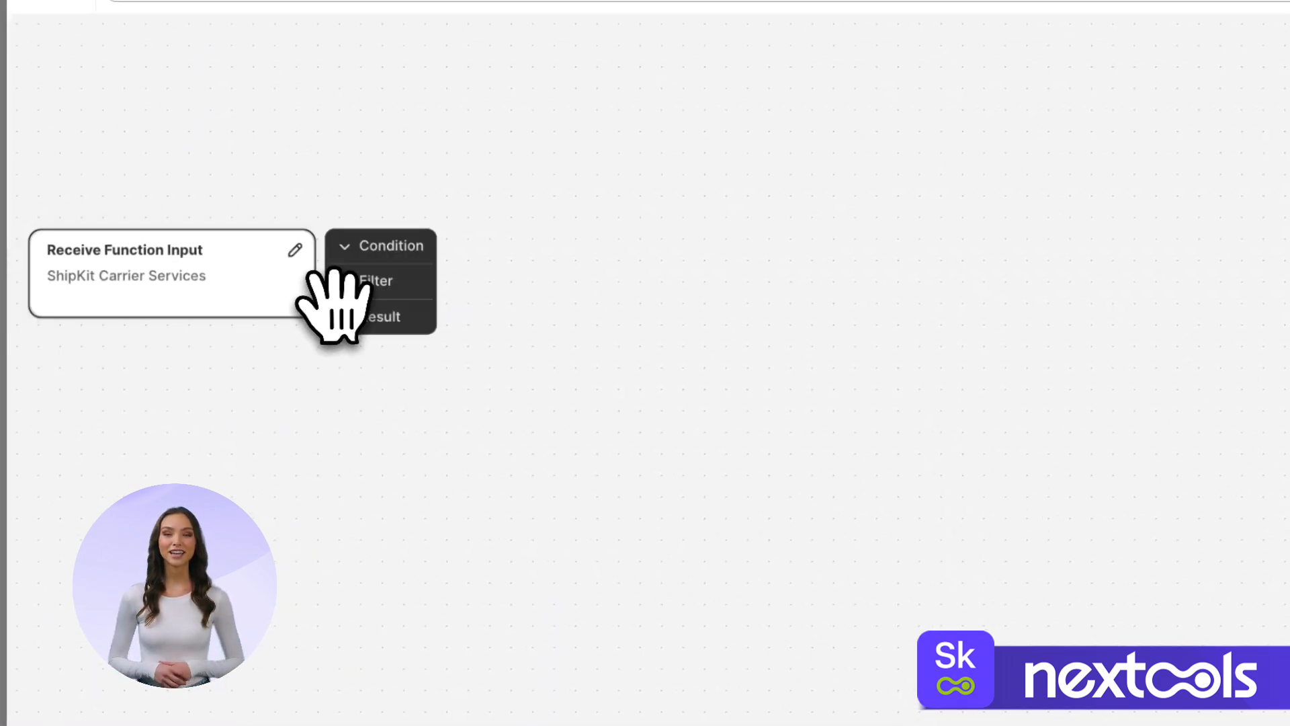
click(383, 243)
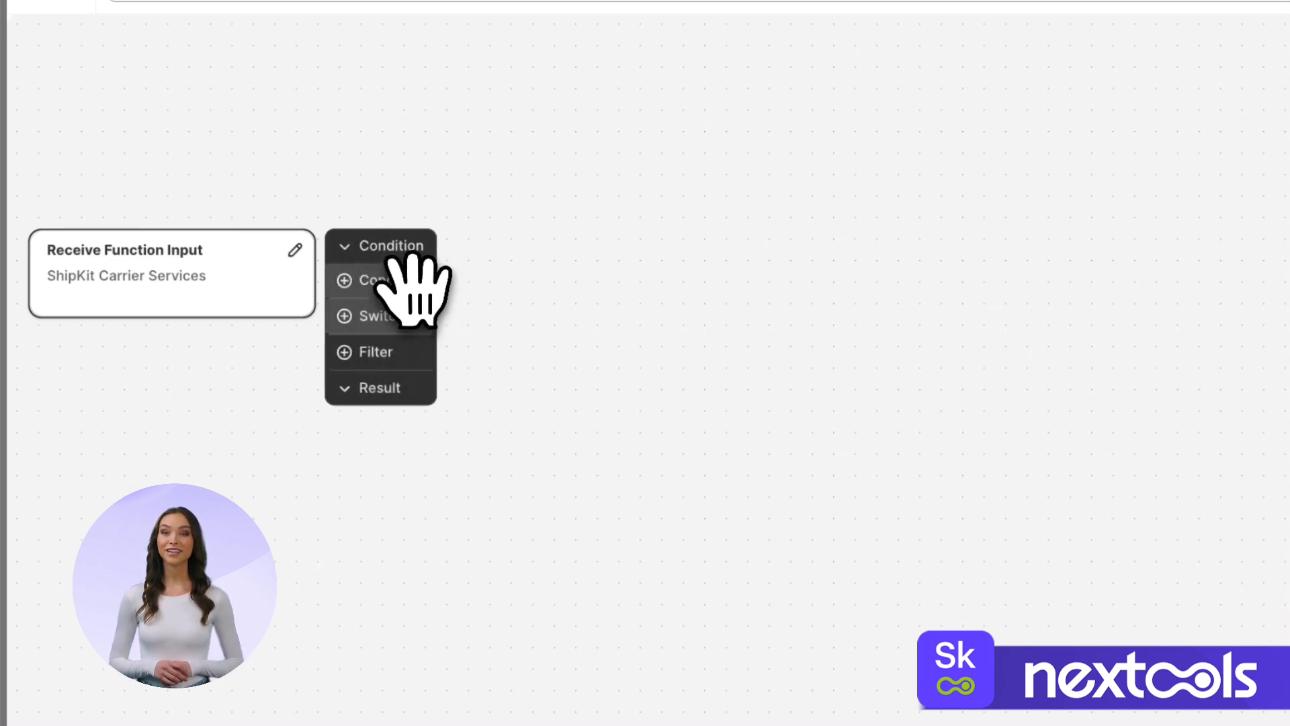
click(395, 316)
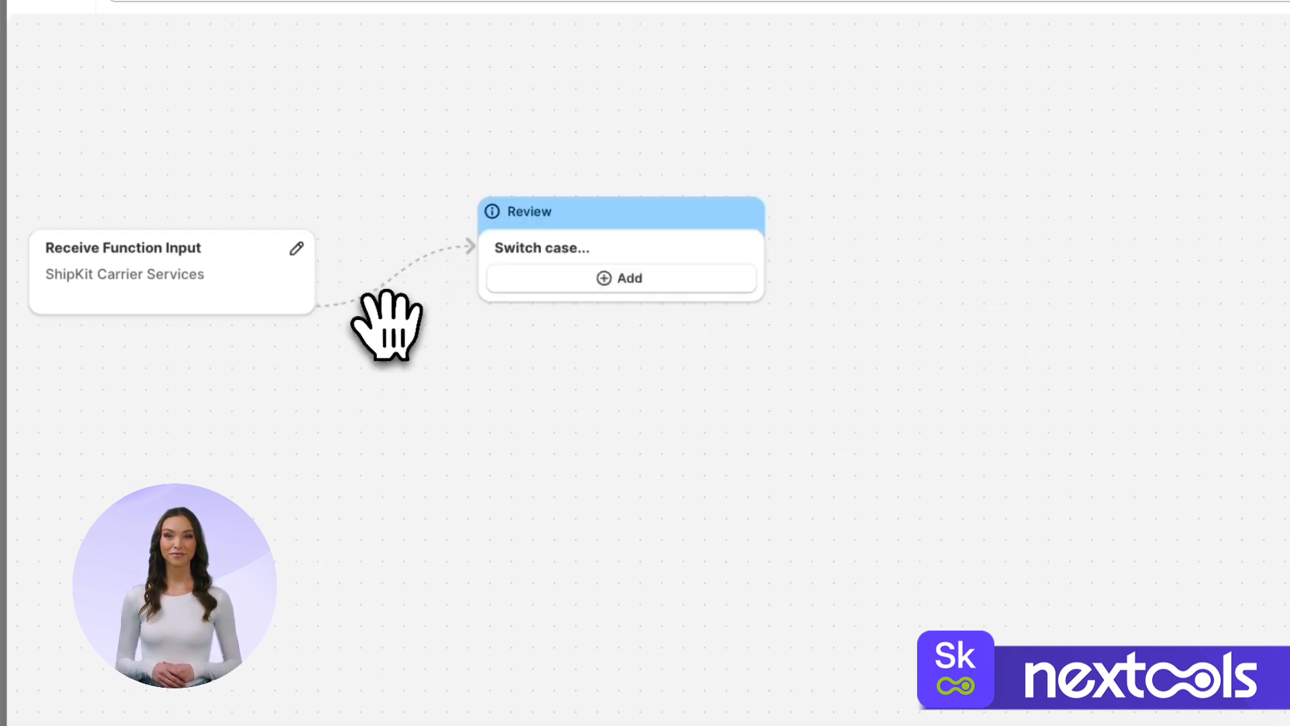
mouse_move(705, 282)
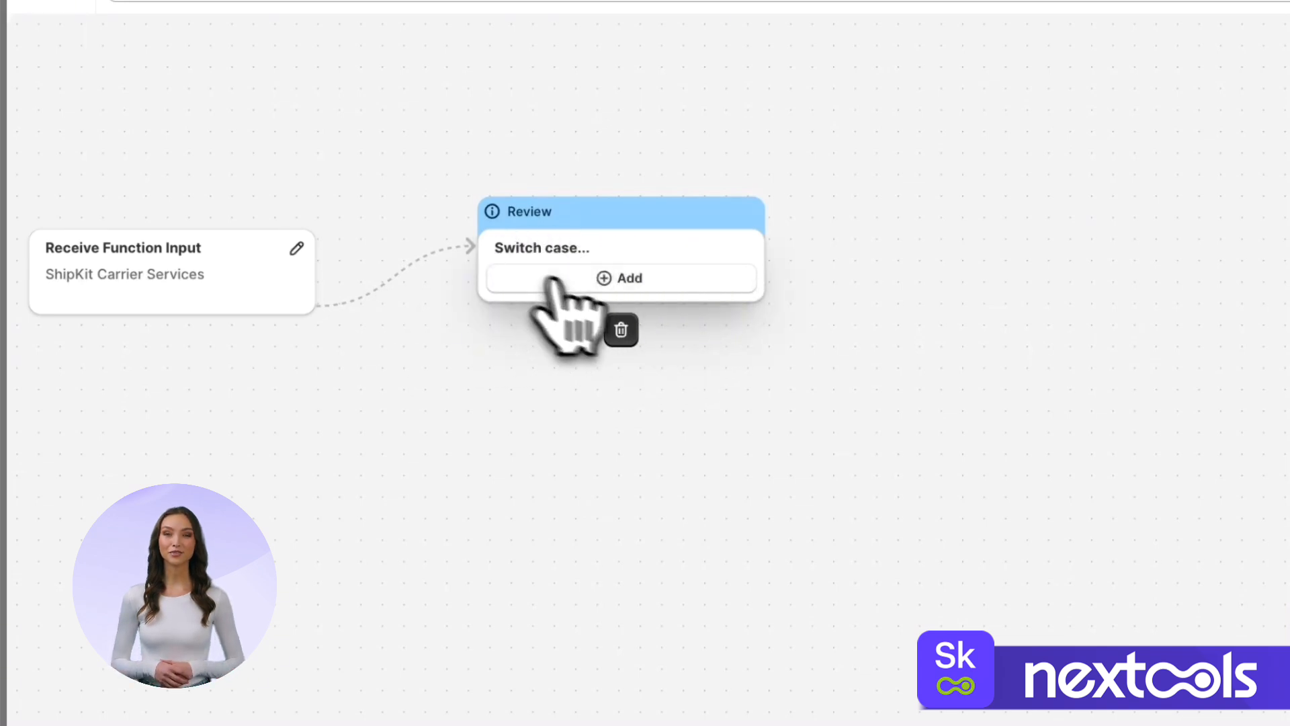
click(607, 281)
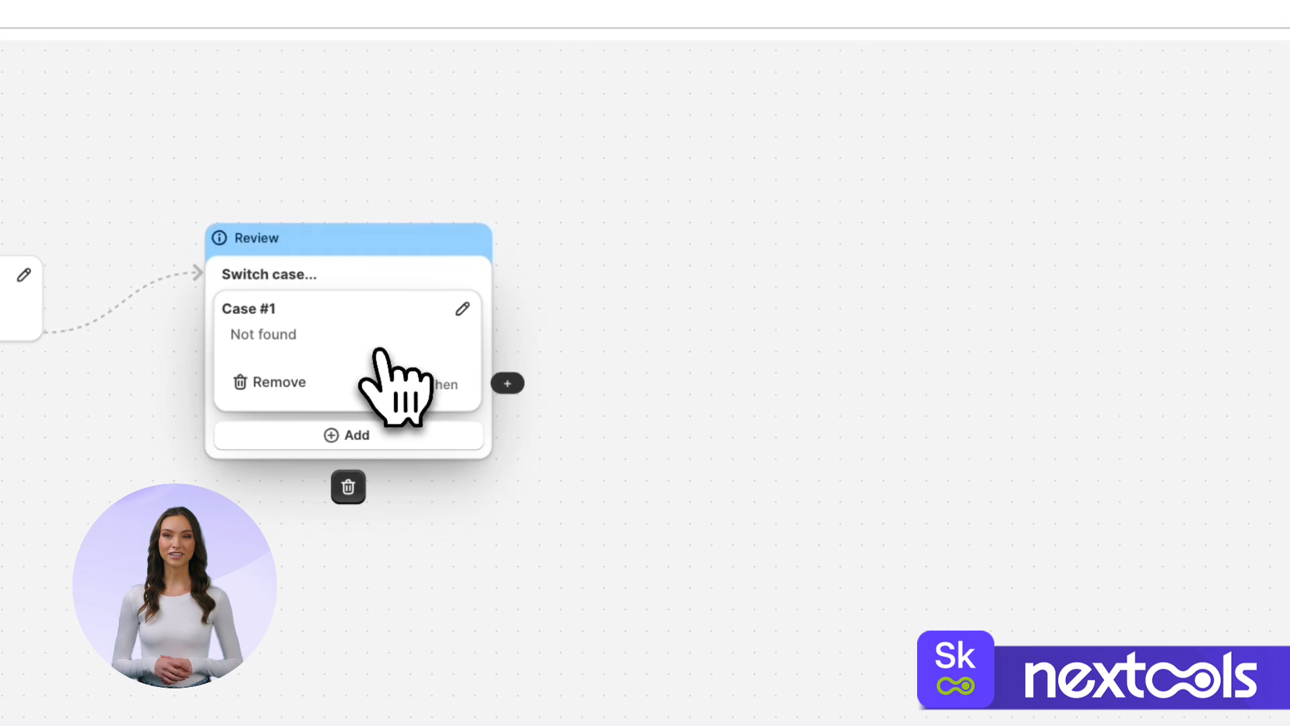
Name the first case LOW and give it a rule based on Tags of product in cart.
click(380, 367)
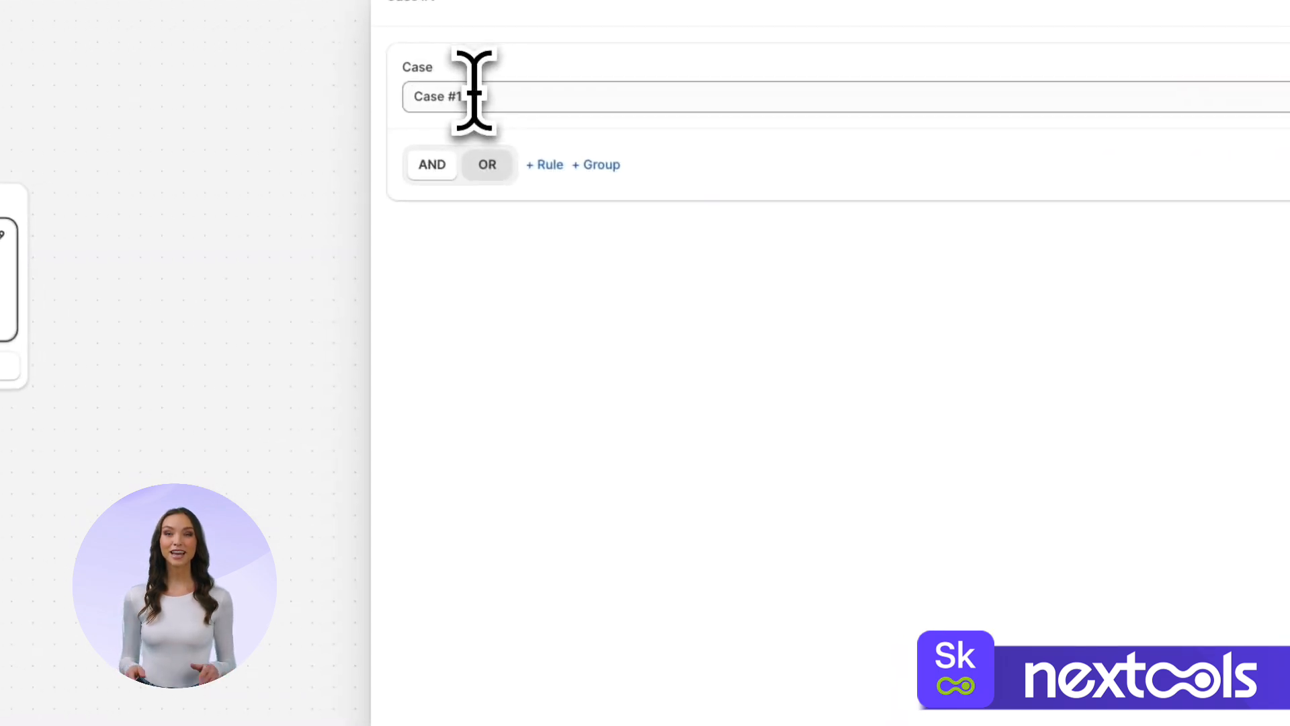
double_click(608, 121)
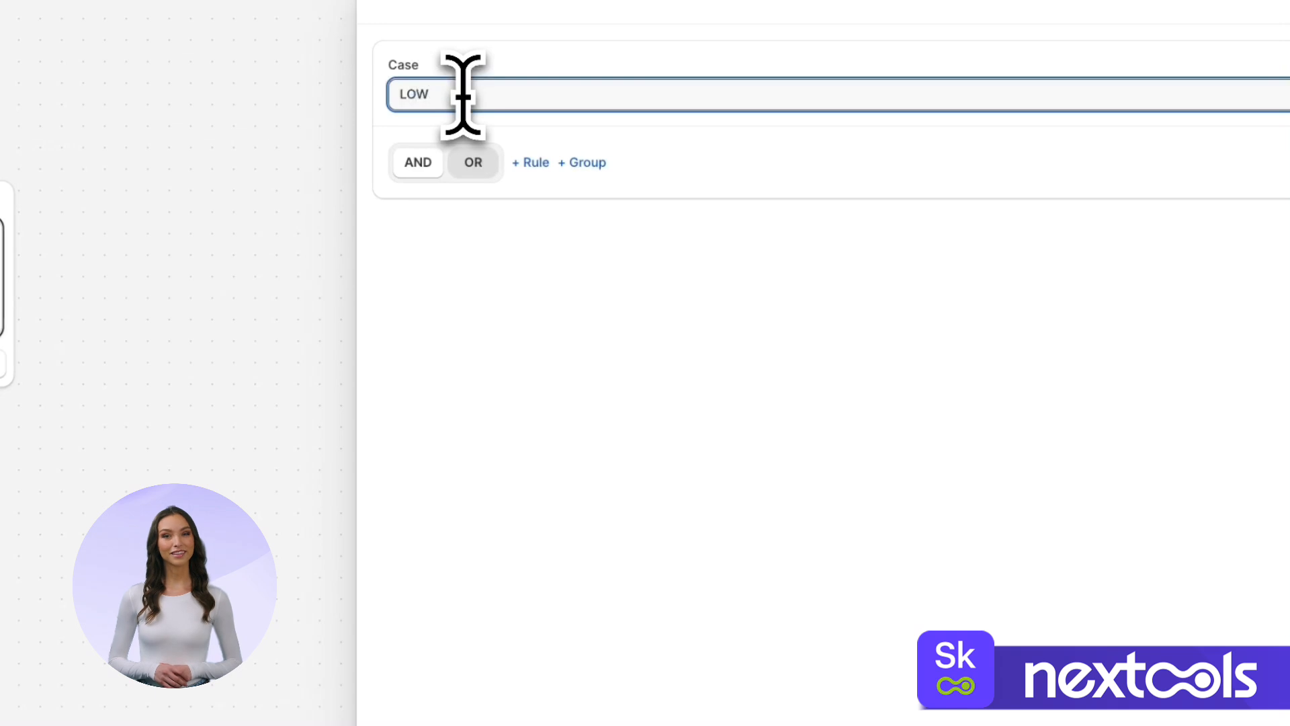
click(535, 162)
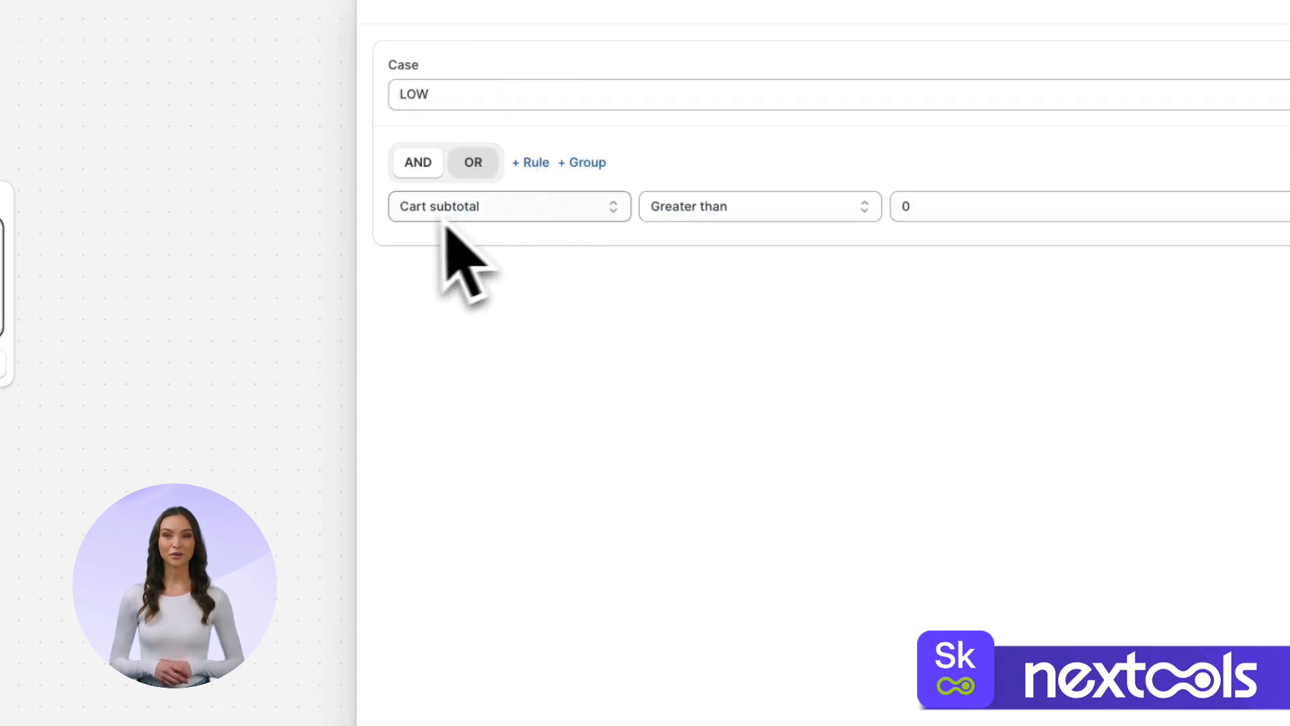
click(527, 207)
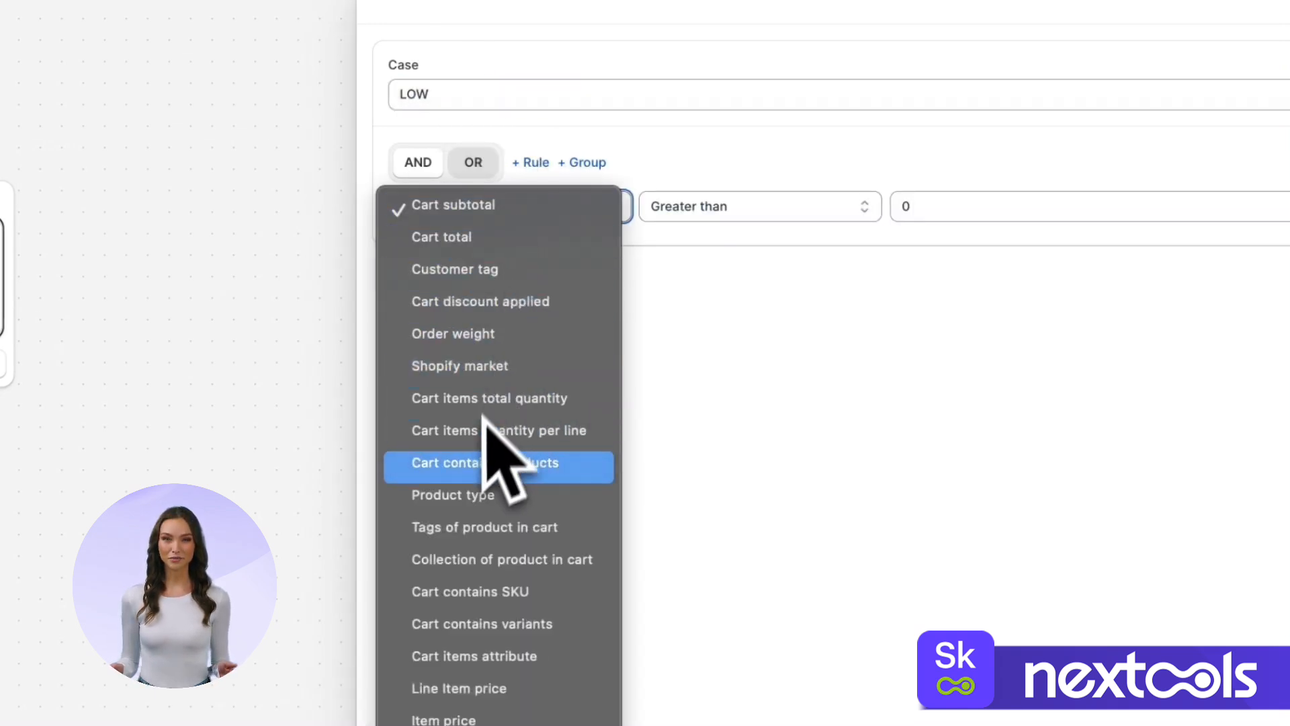
click(468, 530)
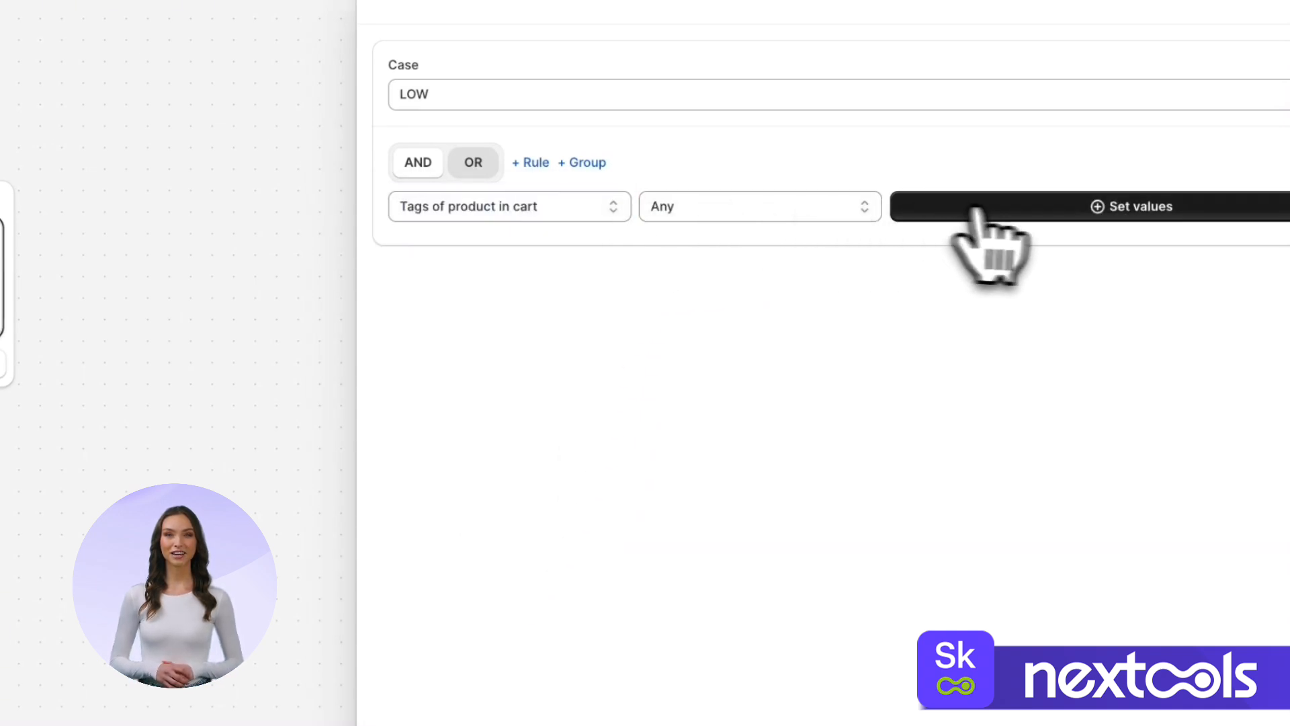
Add the tag LOW as the rule's value and close the case settings.
click(1026, 212)
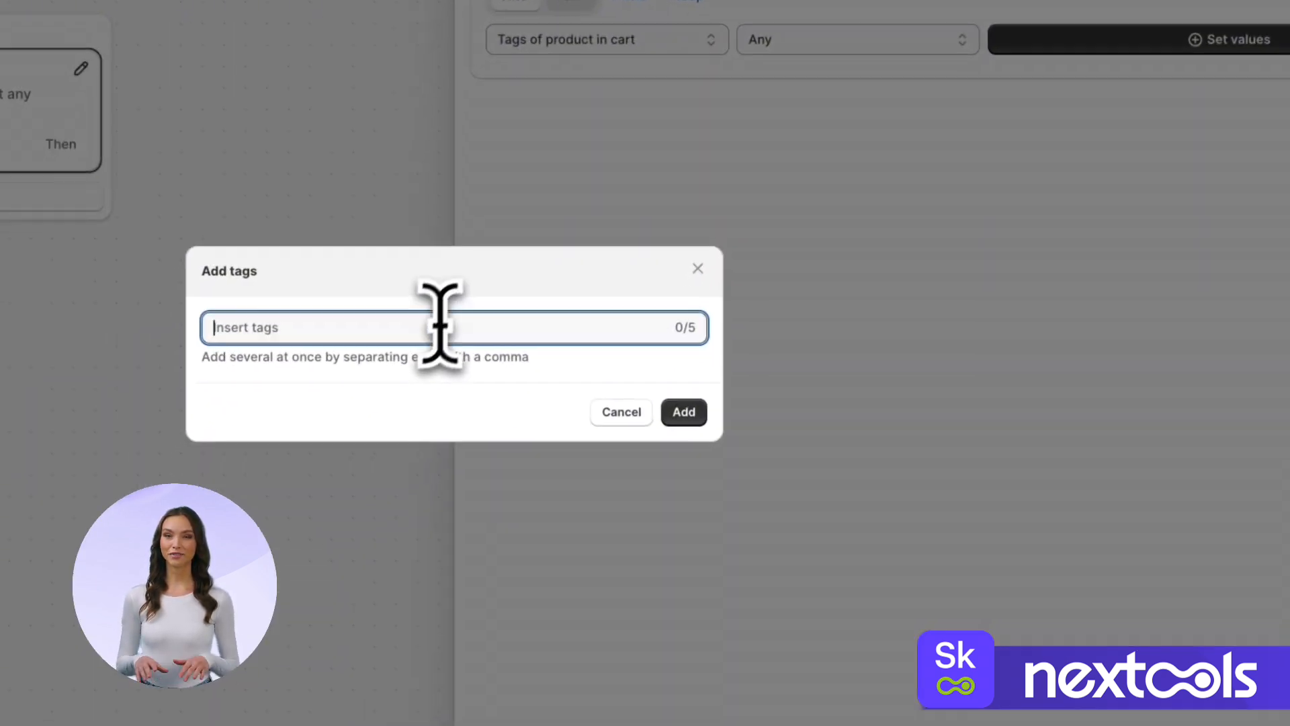
text(4OW)
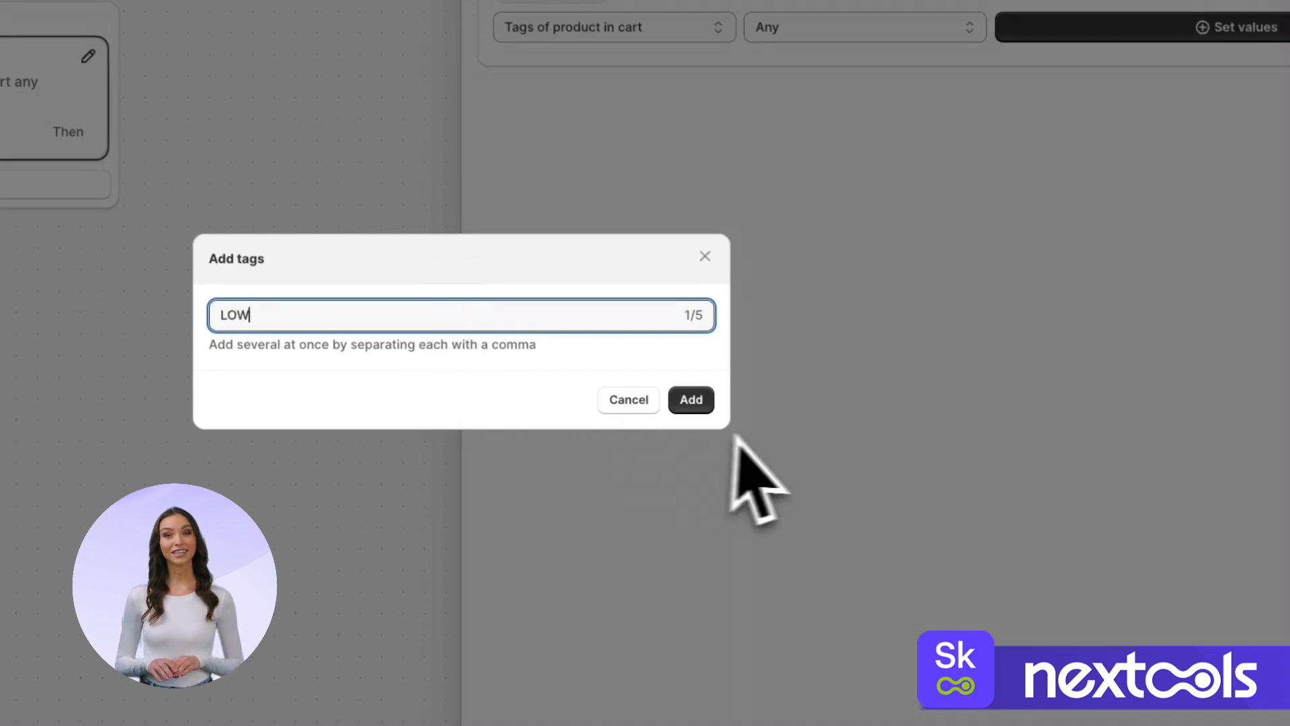
click(698, 406)
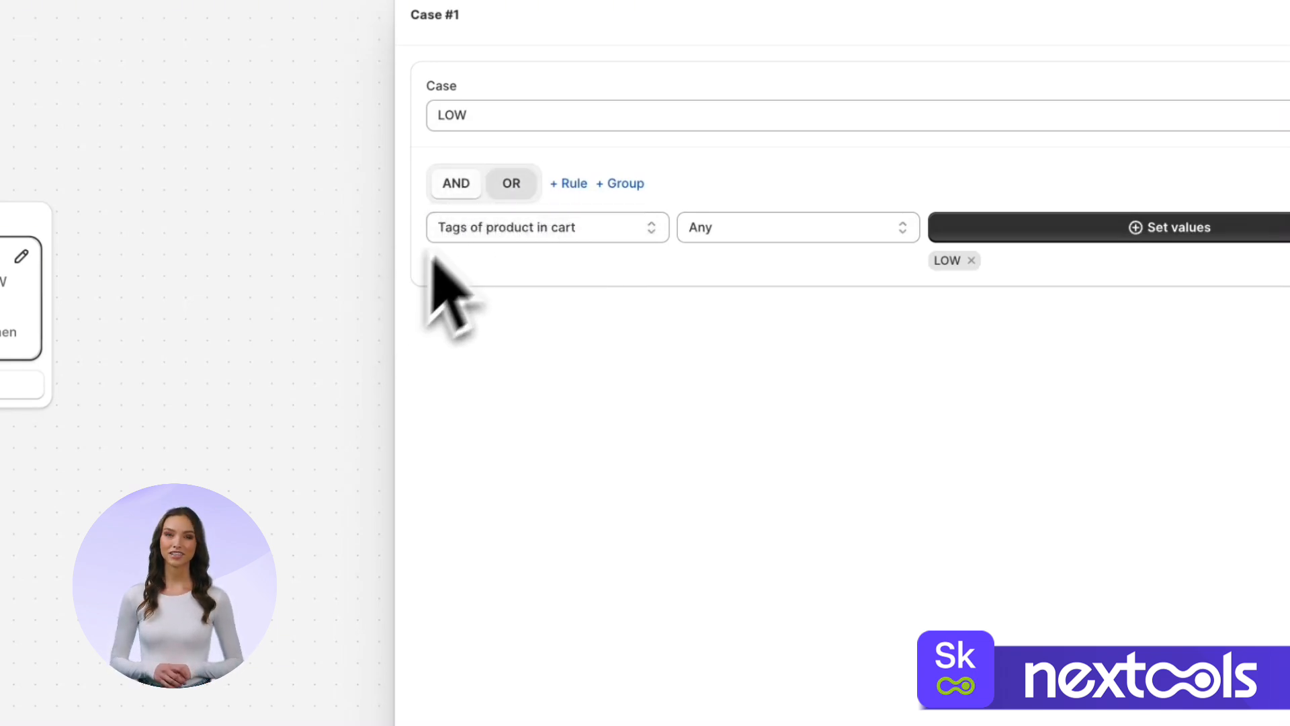
click(623, 183)
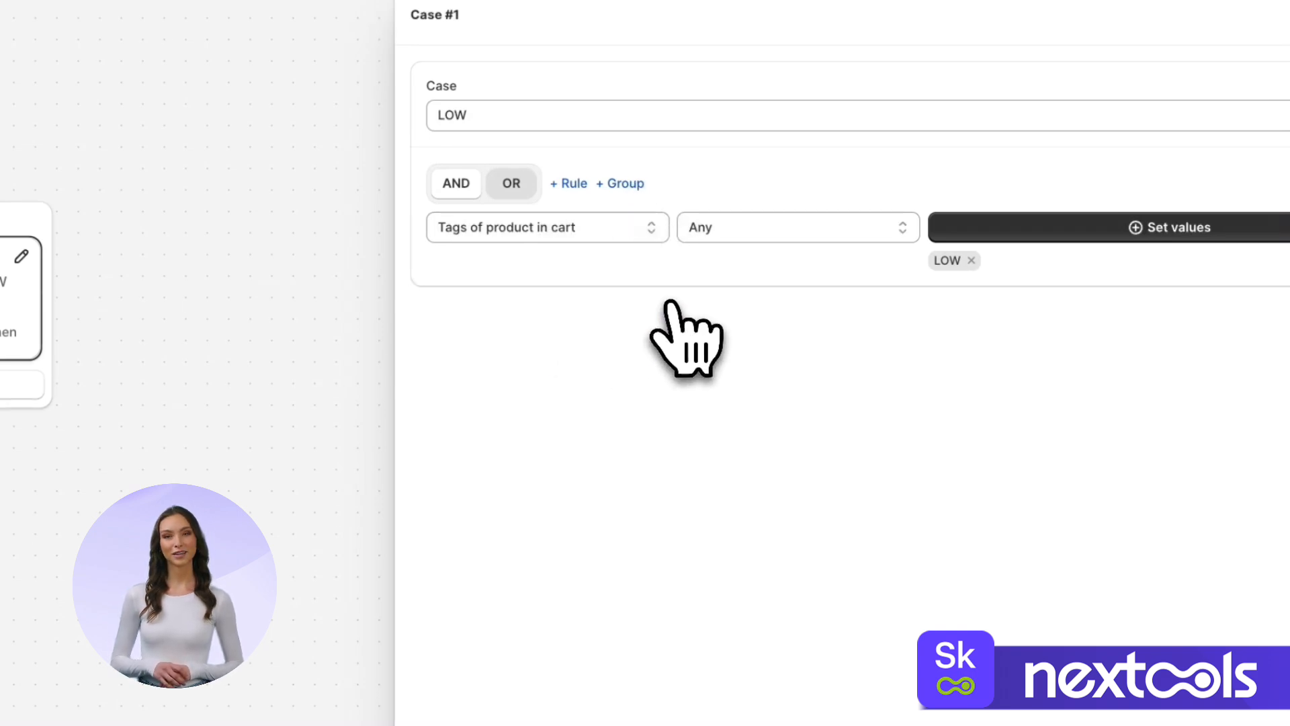
key(Escape)
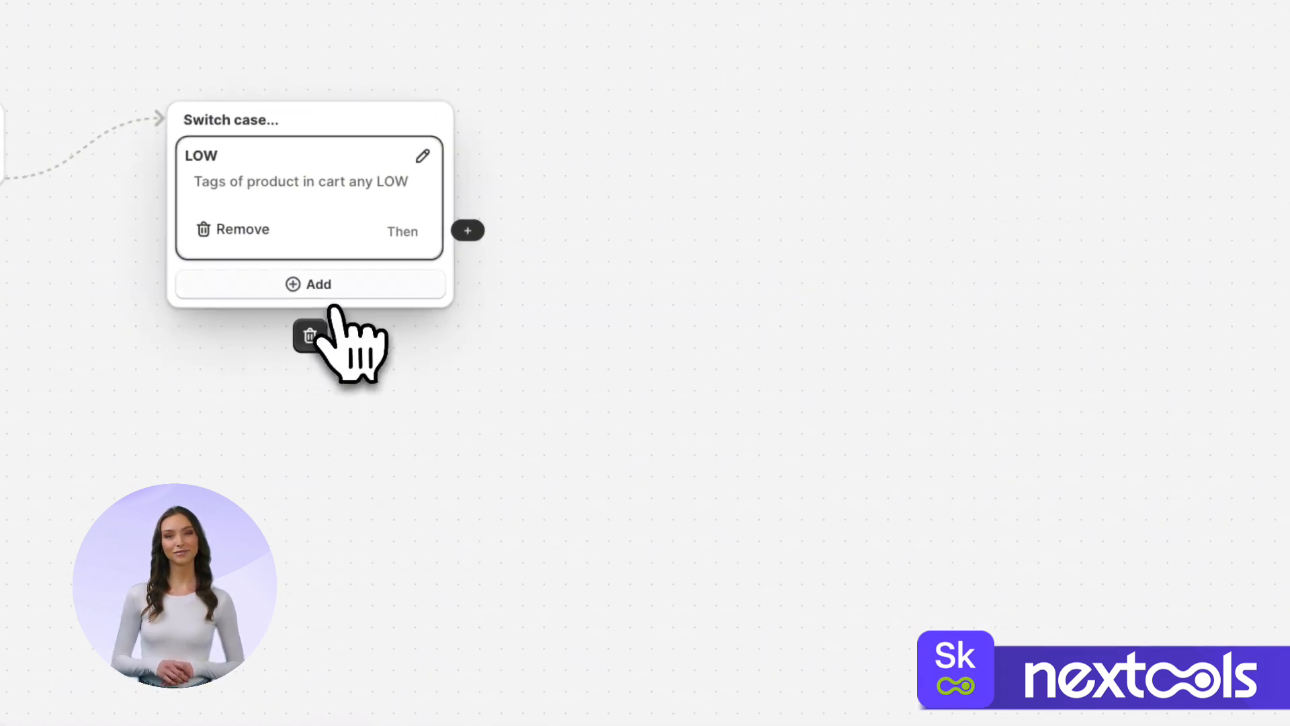
Add a second case named MEDIUM with a rule matching any product in the cart tagged MEDIUM.
click(335, 292)
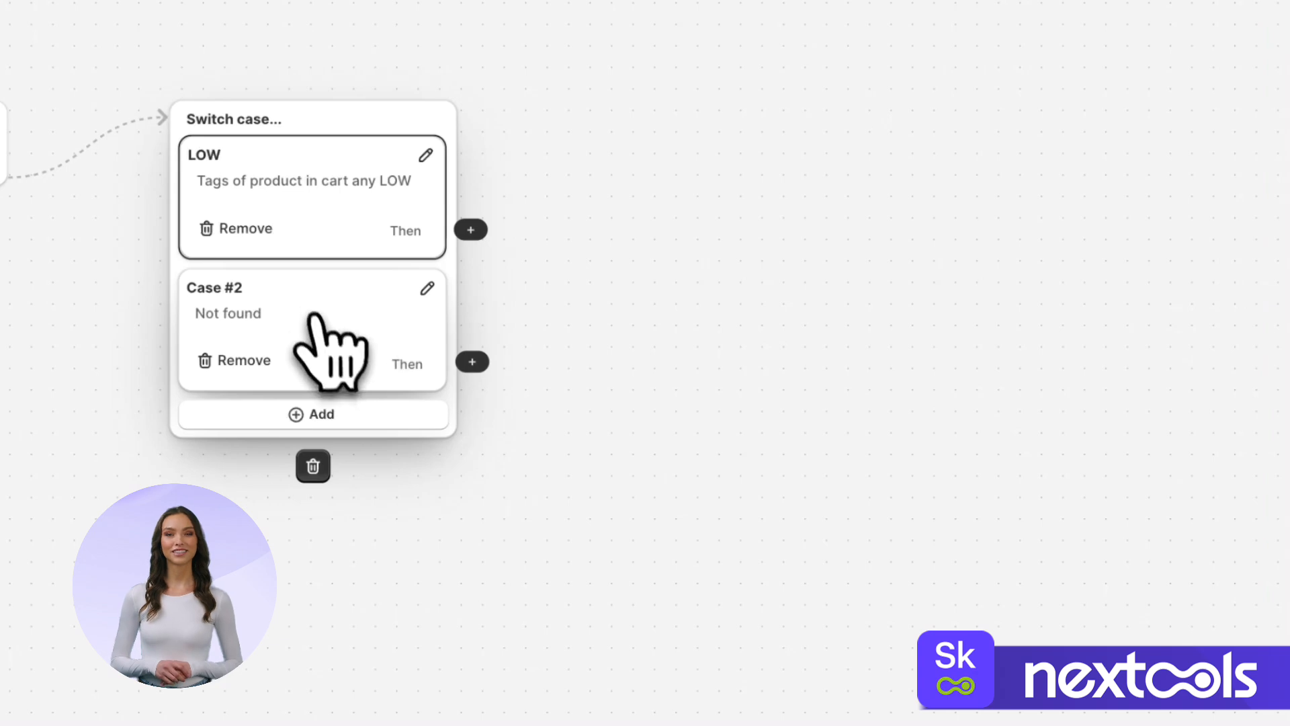
click(322, 336)
text(MEDIUM)
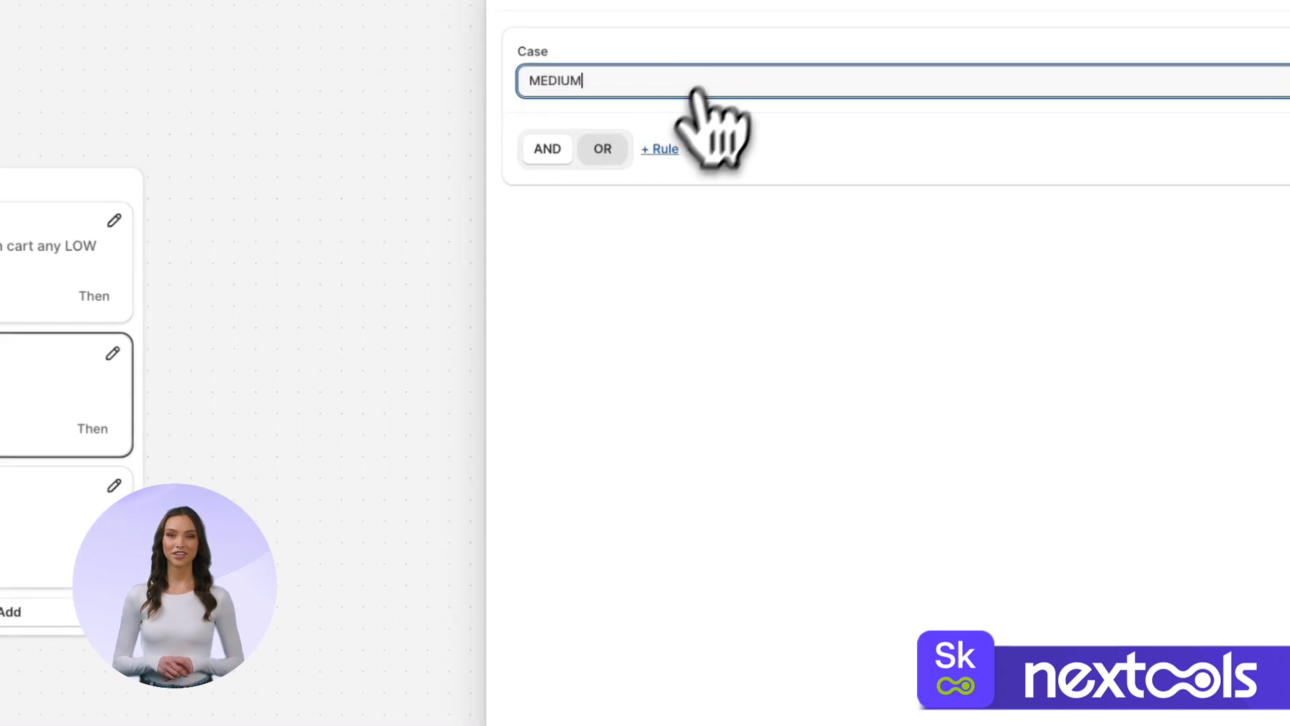
click(659, 149)
click(592, 191)
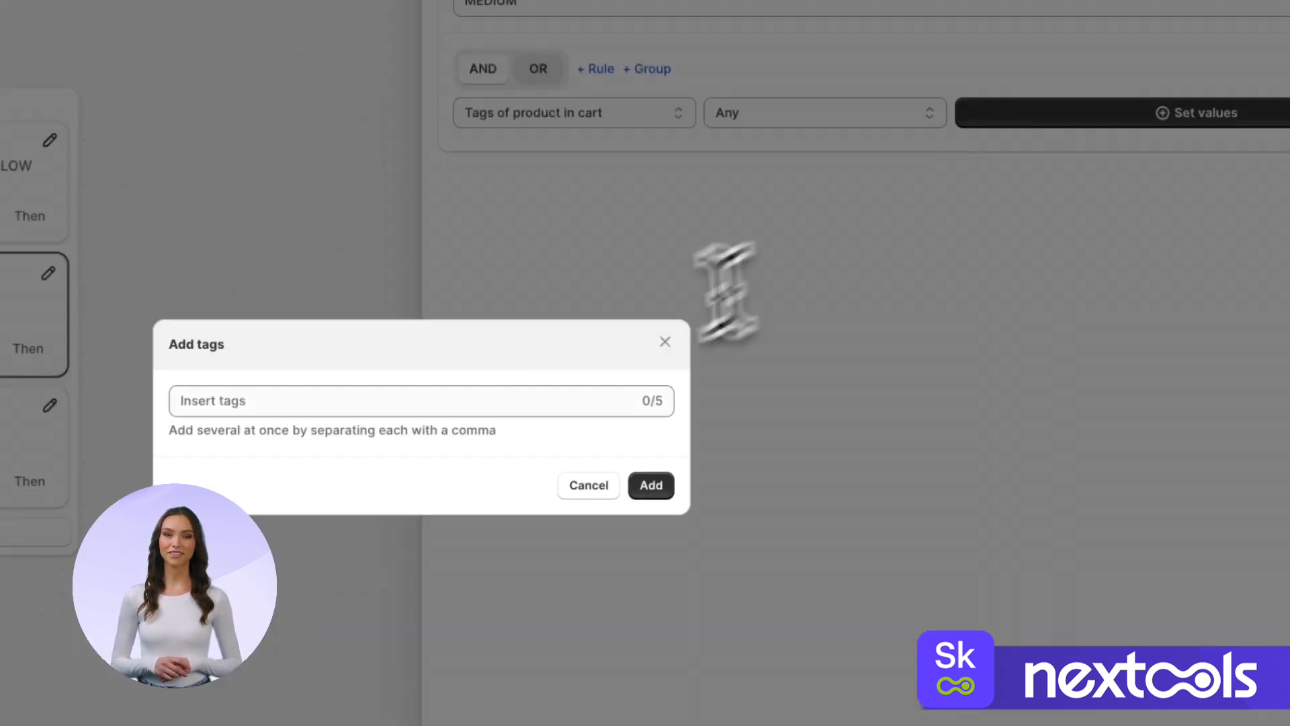
text(MEDIUM)
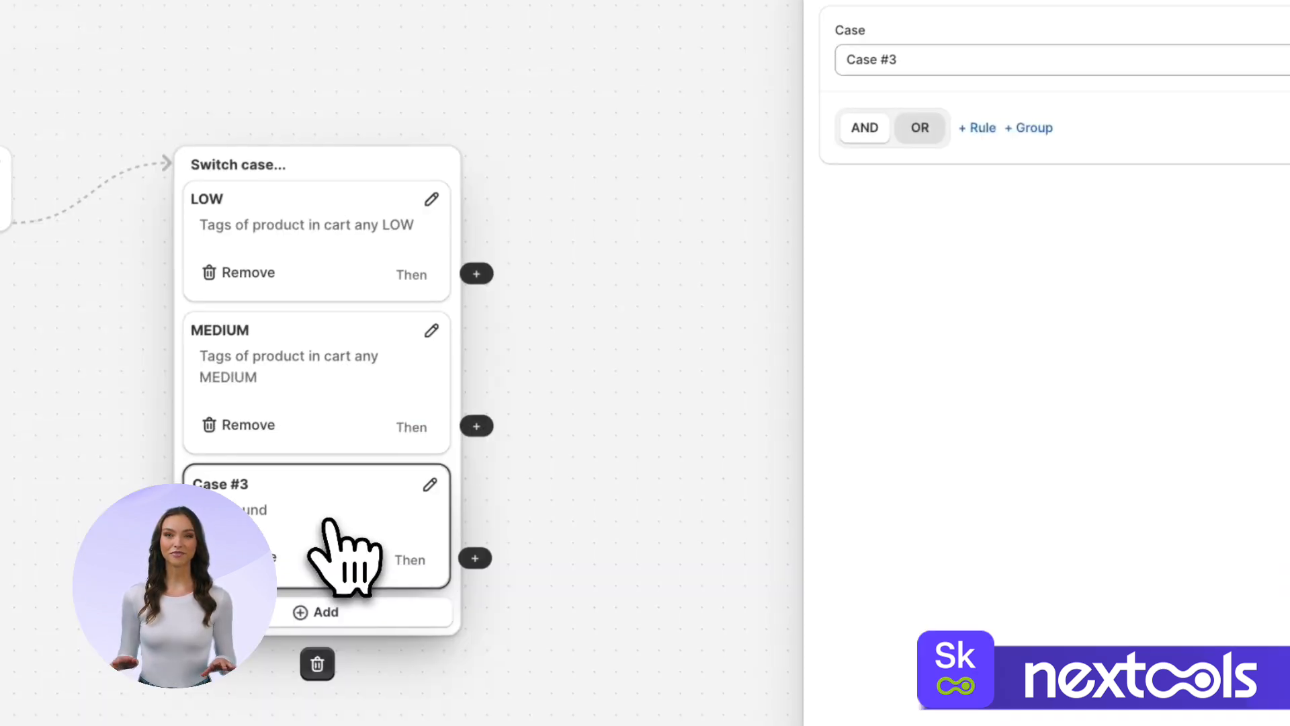
Name the third case HIGH, give it a rule matching any product in the cart tagged HIGH, and close its settings.
triple_click(920, 58)
text(HIGH)
click(698, 130)
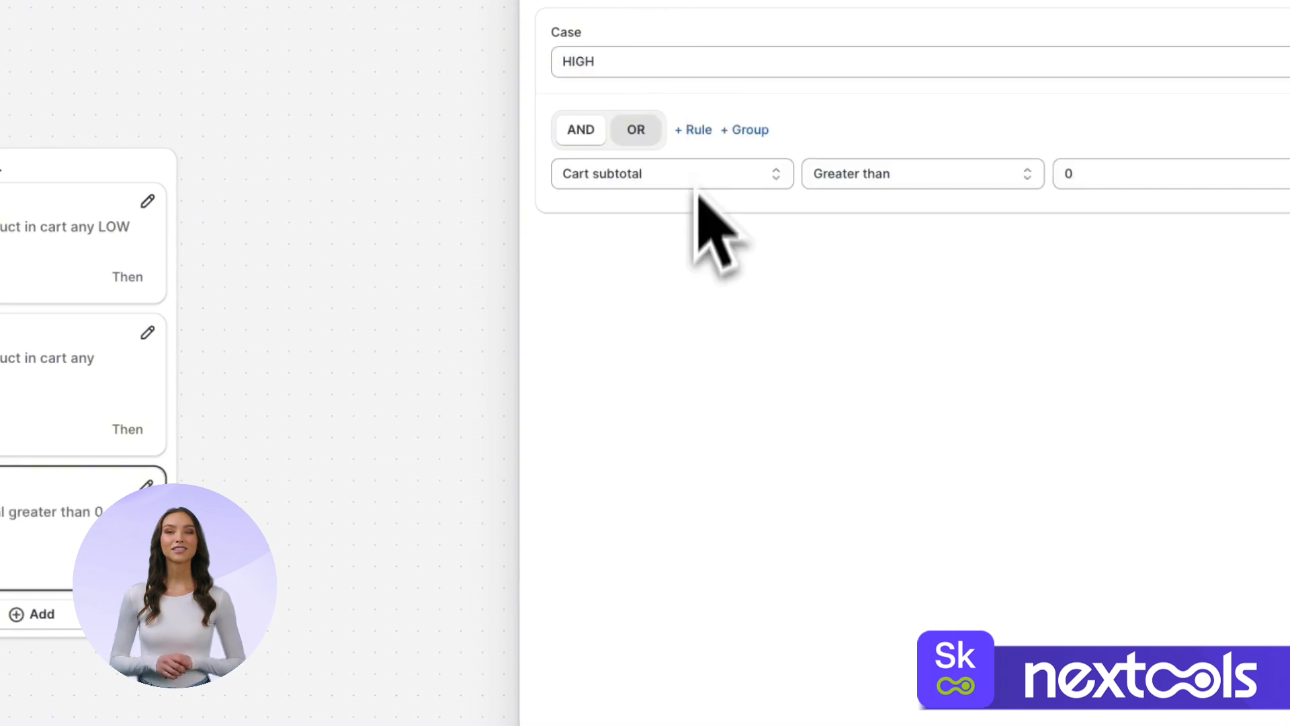
click(699, 176)
click(628, 492)
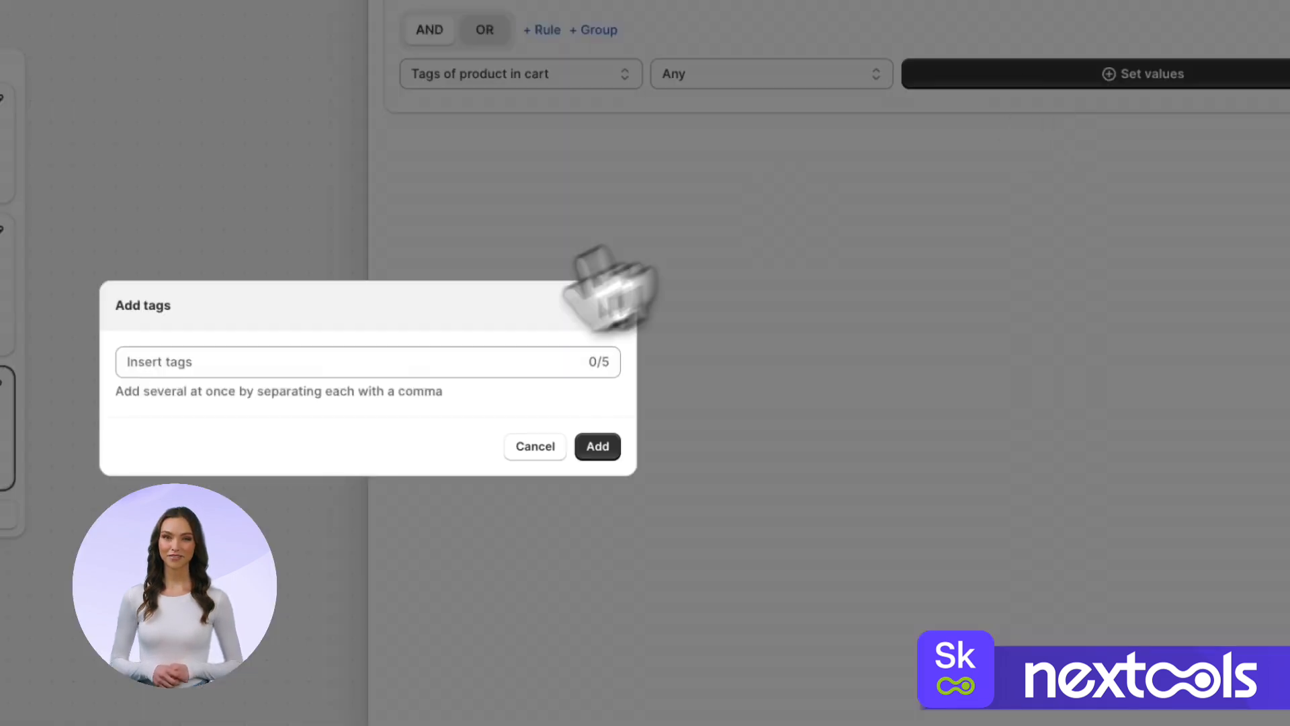
text(HI)
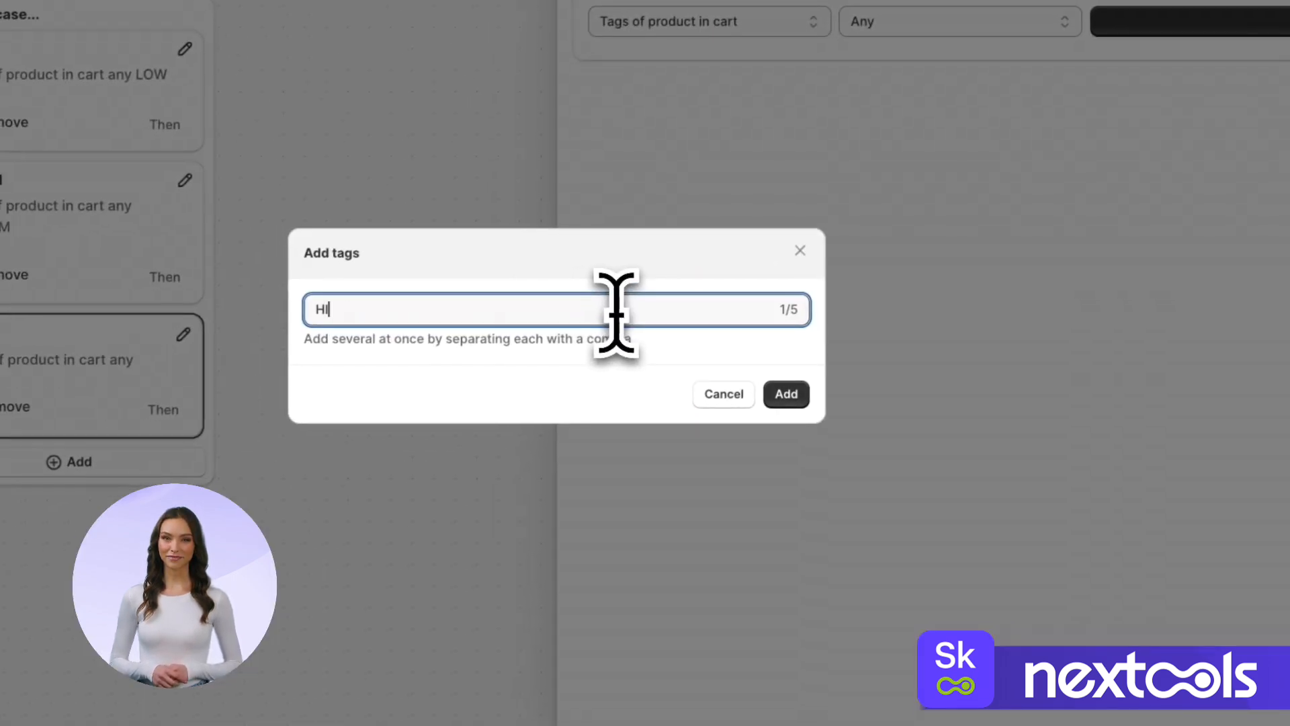
text(GH)
click(785, 395)
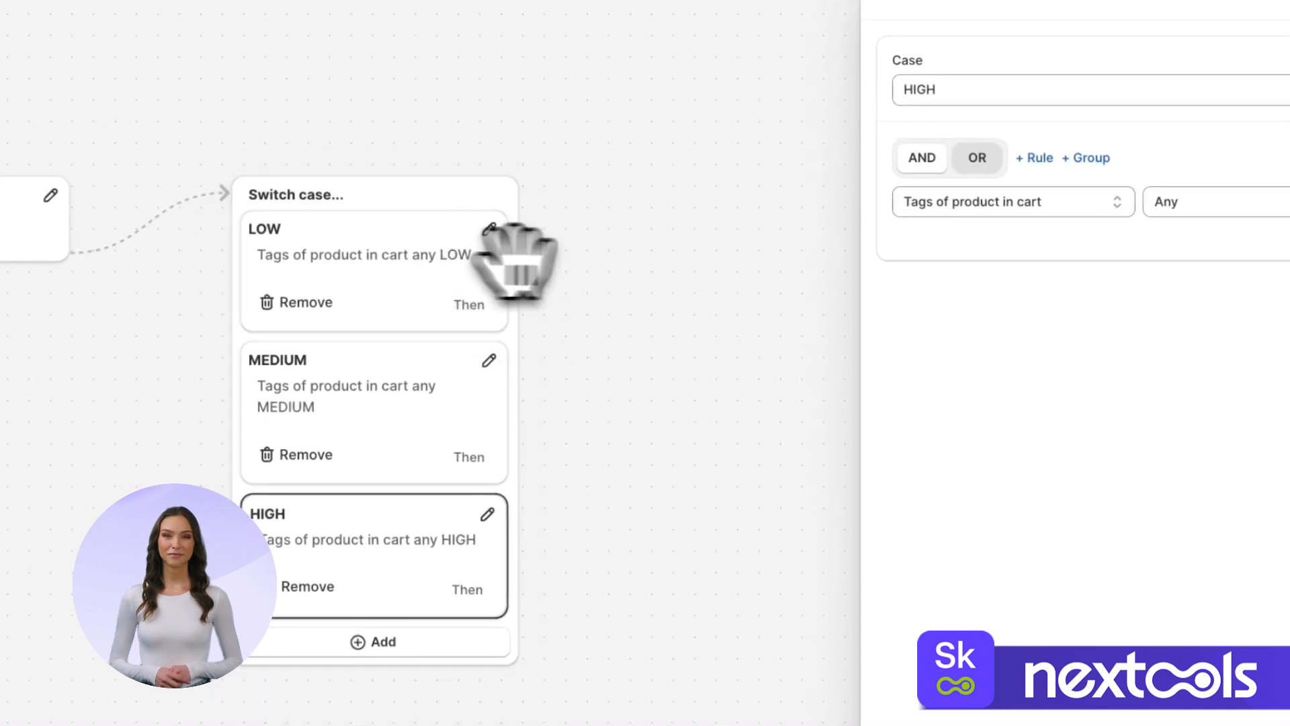
click(512, 261)
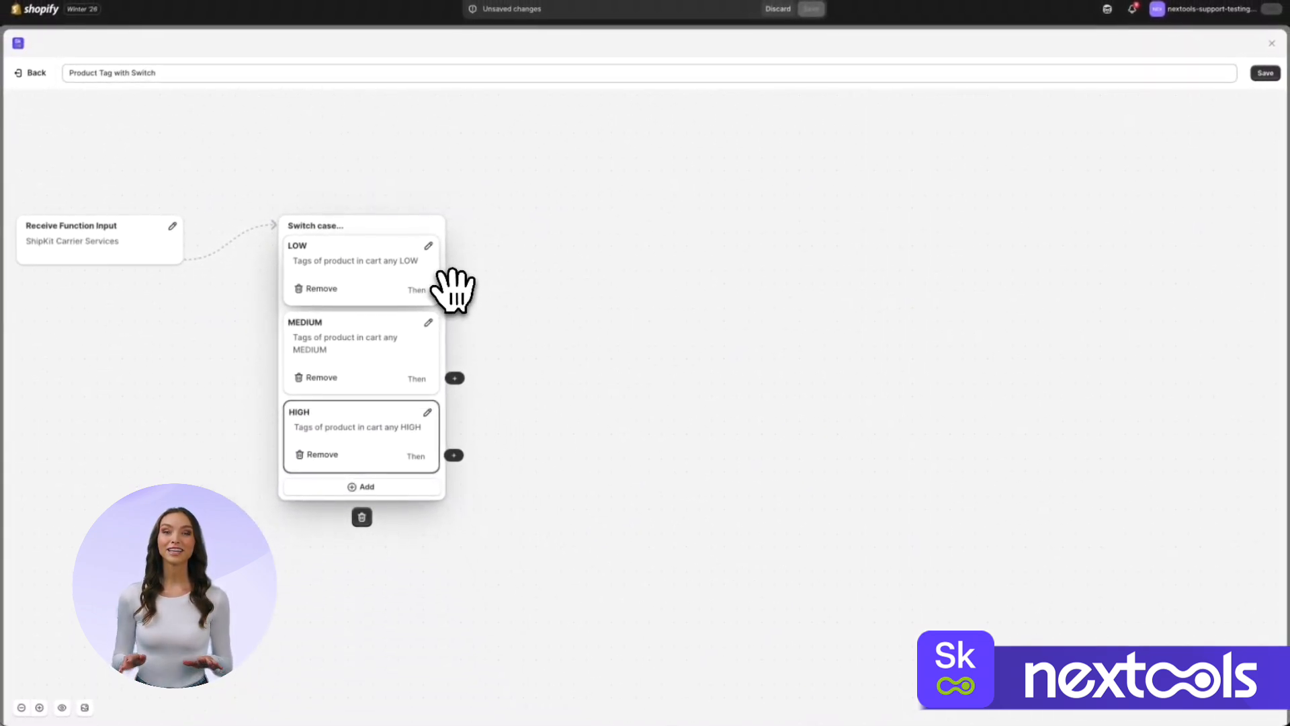
Add a Filter on cart lines from the initial cart to the LOW case's Then branch and open its settings.
click(455, 289)
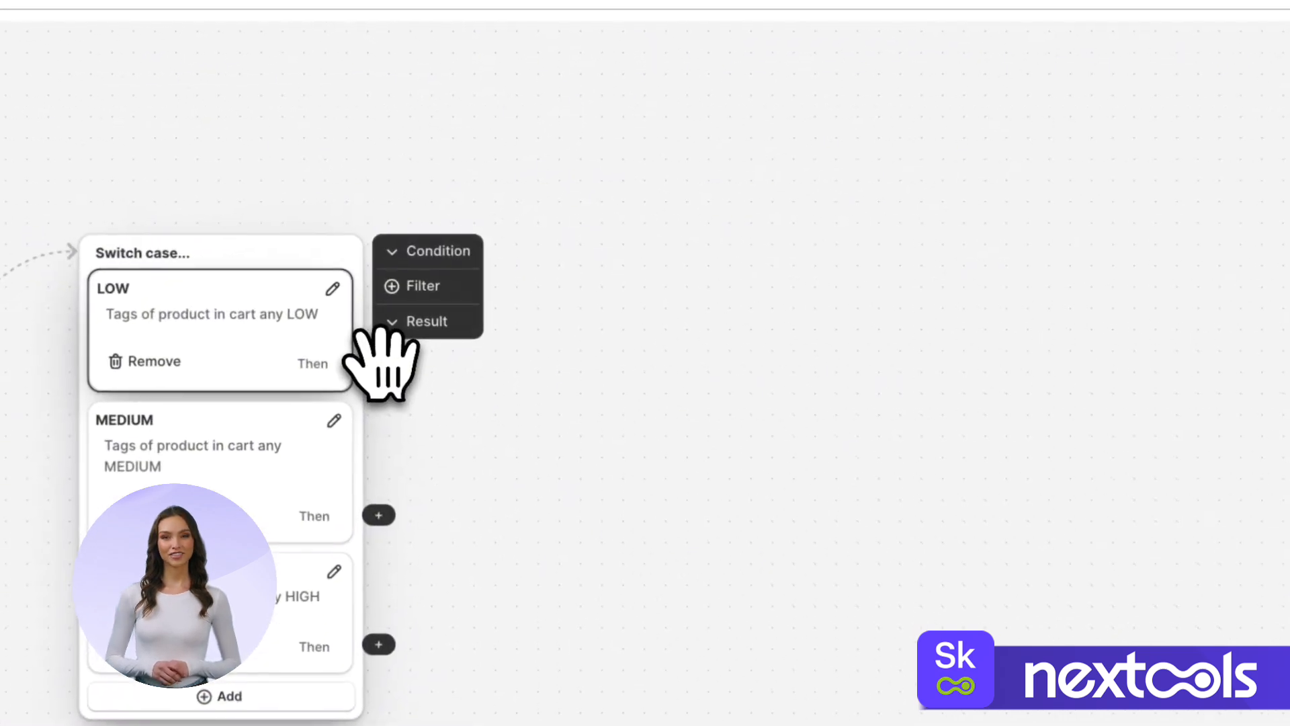
click(429, 288)
click(710, 311)
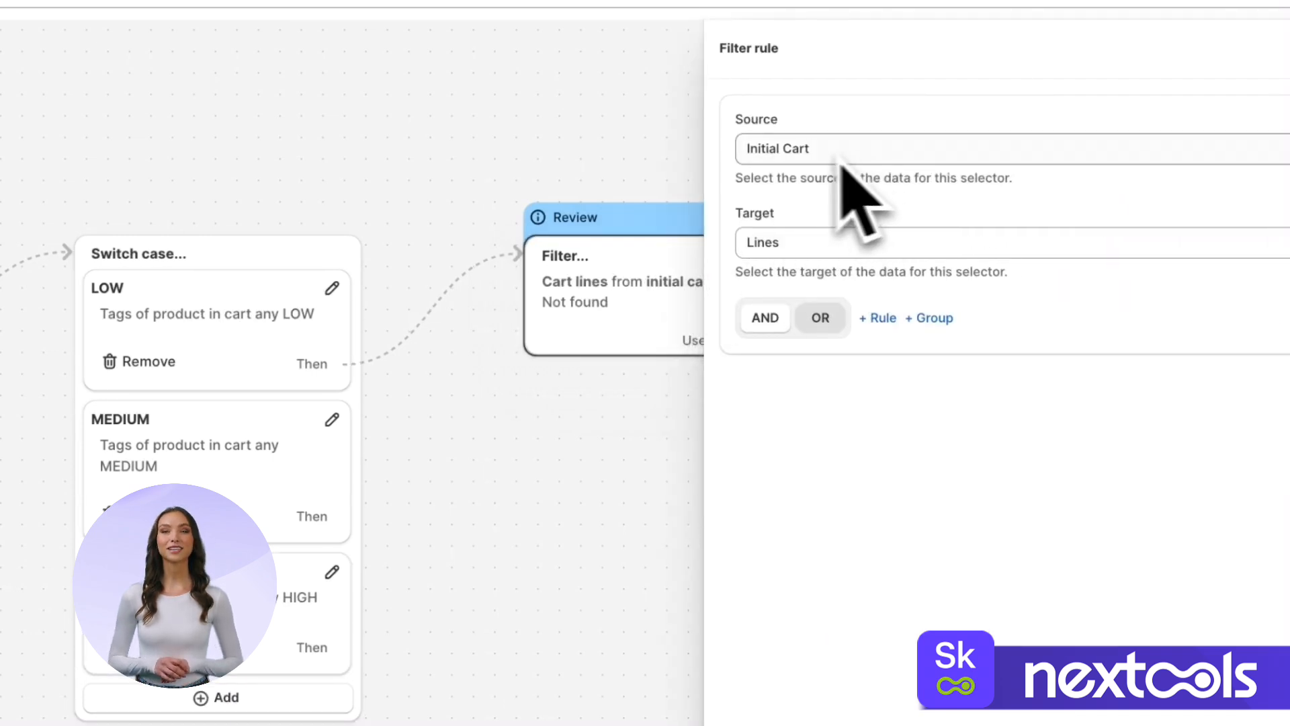
drag(629, 444, 464, 438)
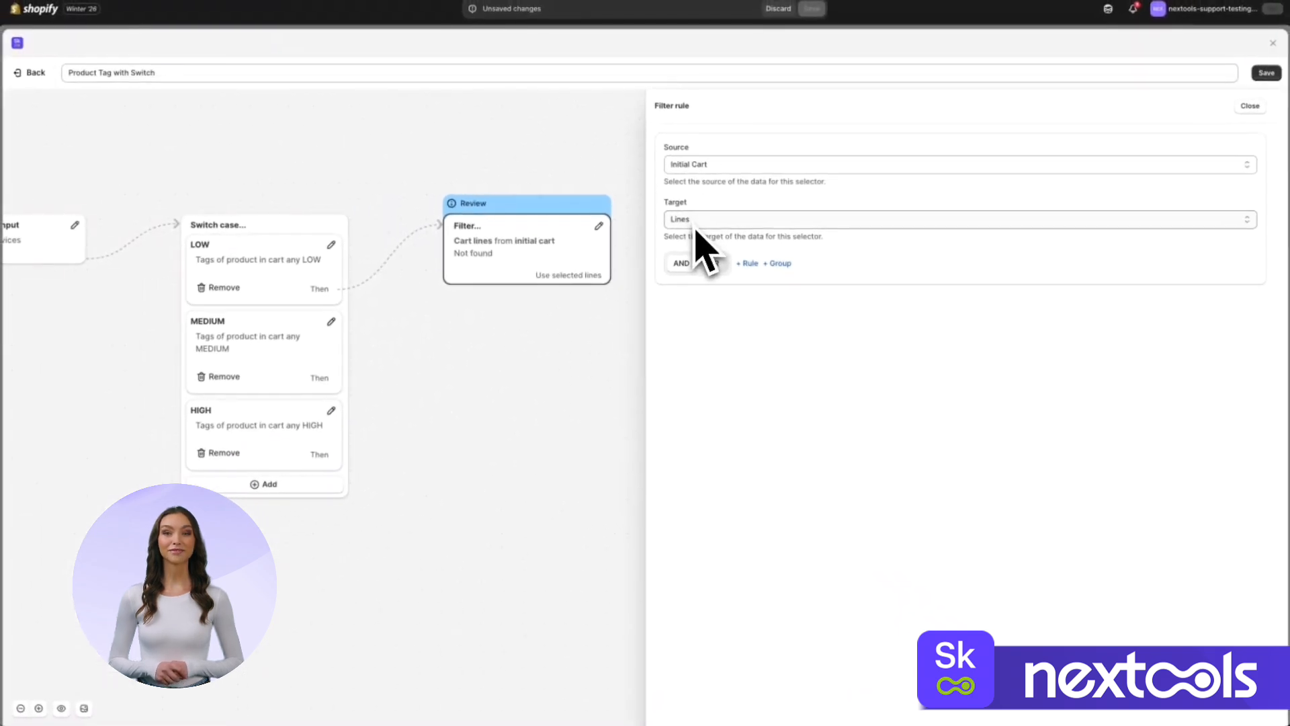
Give the LOW filter a rule matching Product Tag Any with the tag LOW.
click(745, 264)
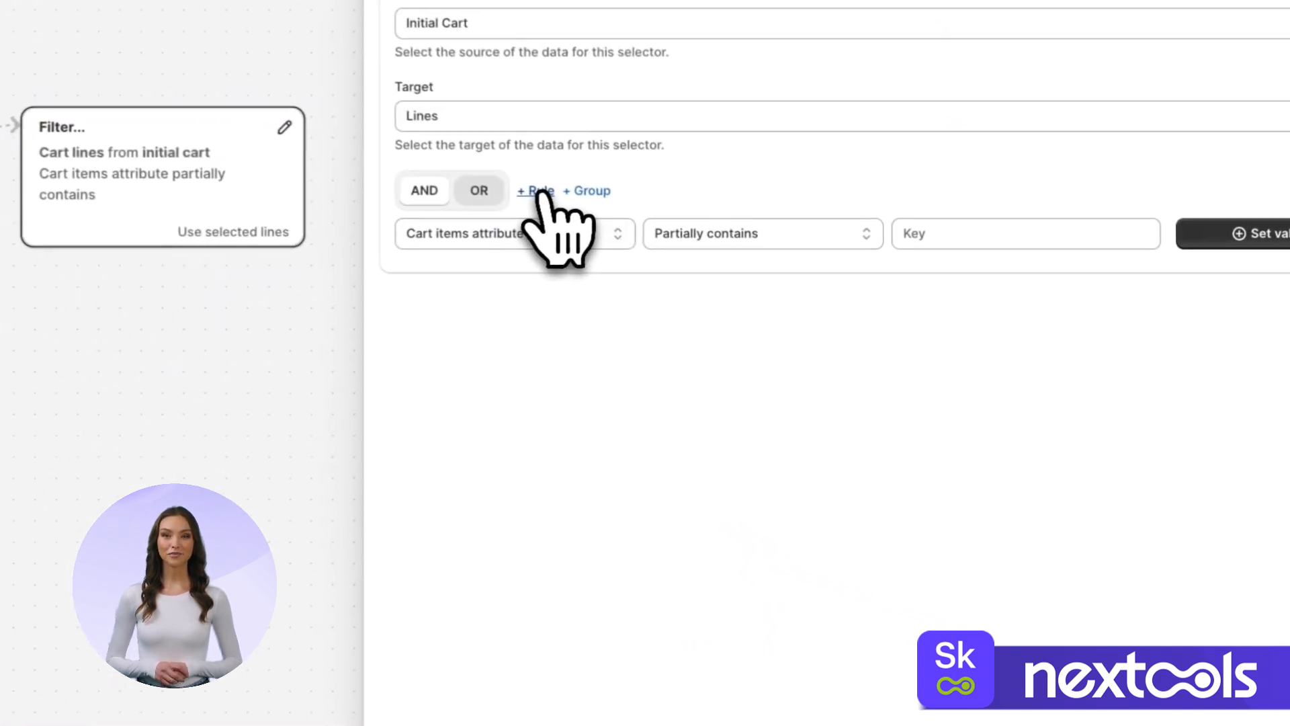
click(541, 239)
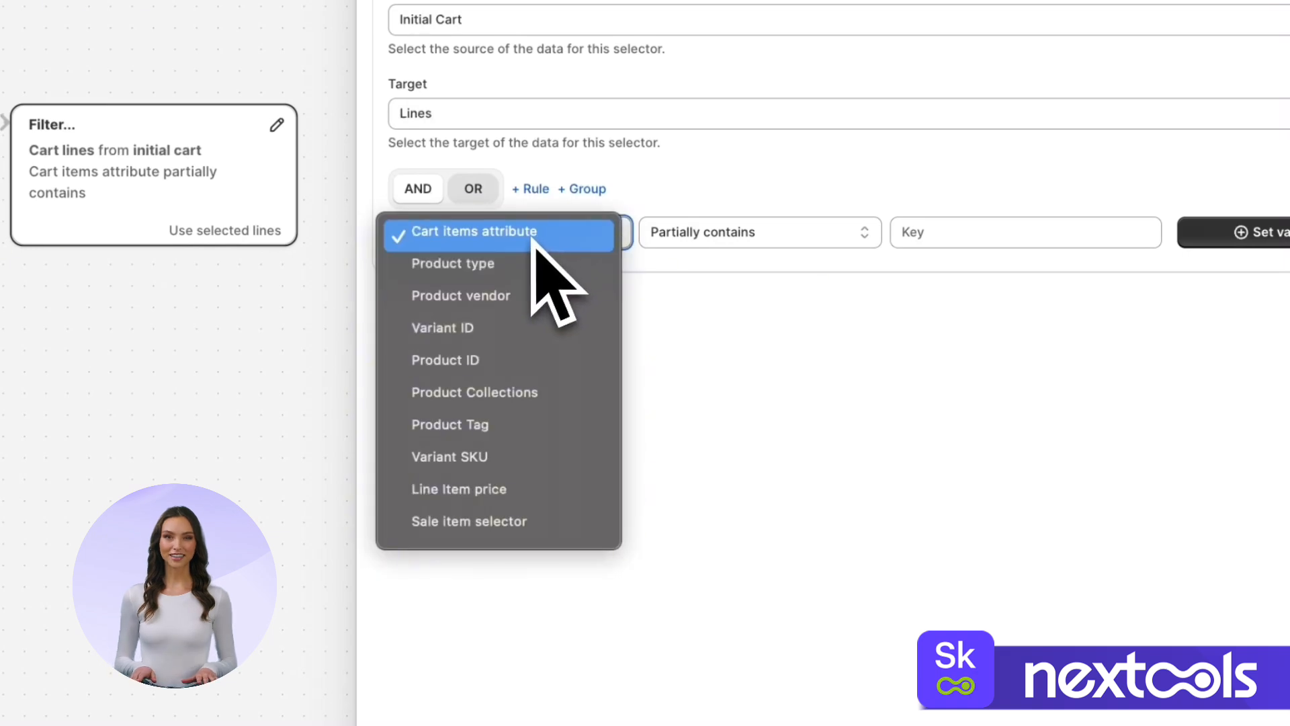
click(464, 428)
click(974, 243)
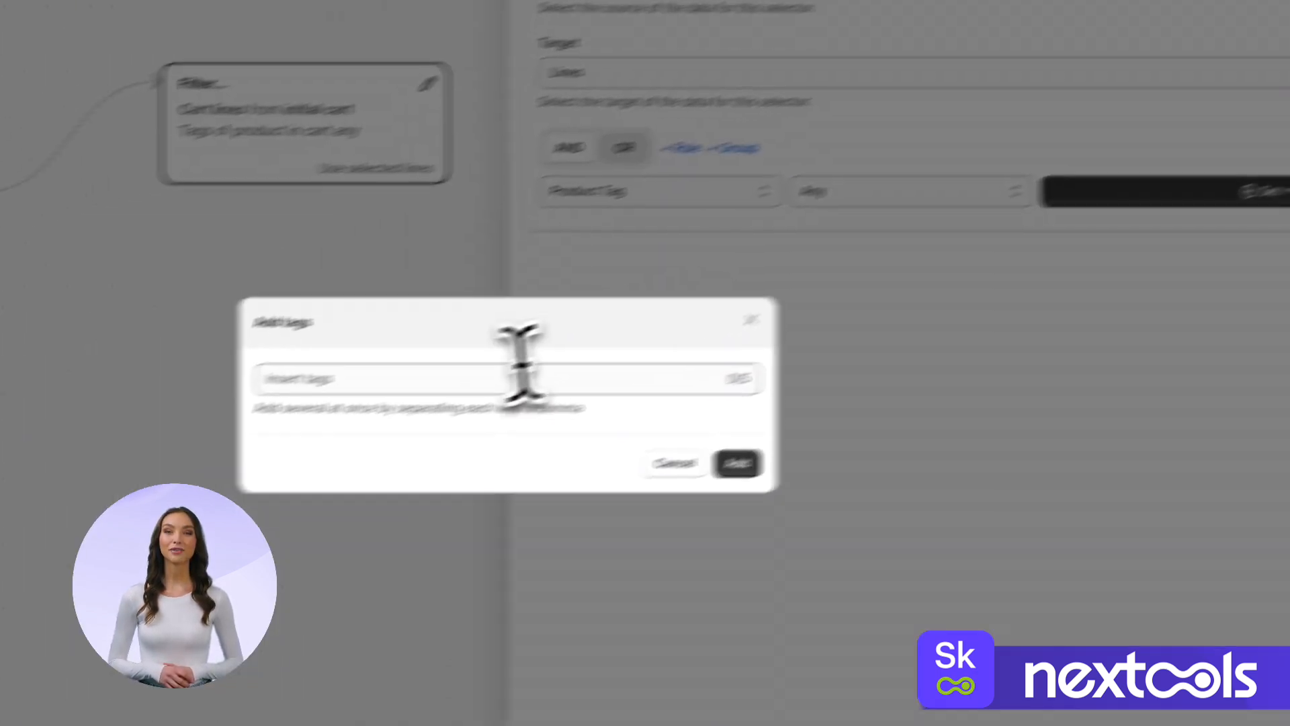
click(339, 423)
text(LOW)
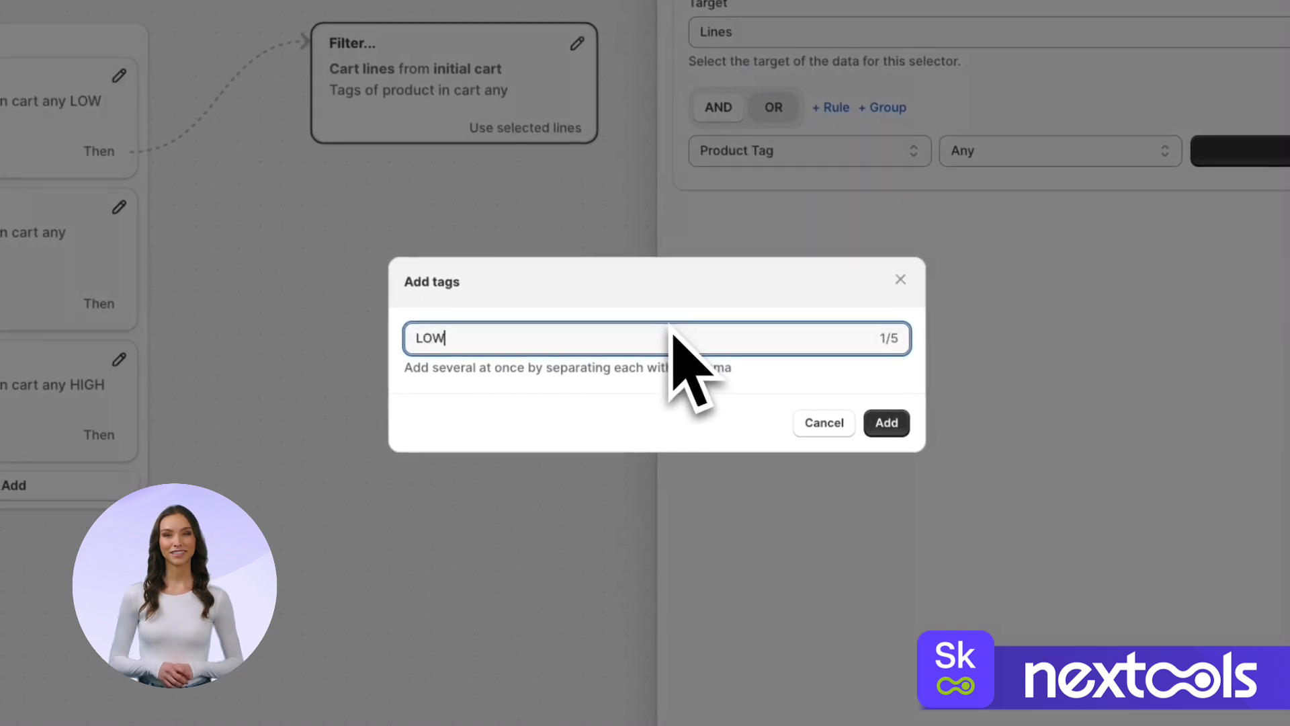
click(886, 422)
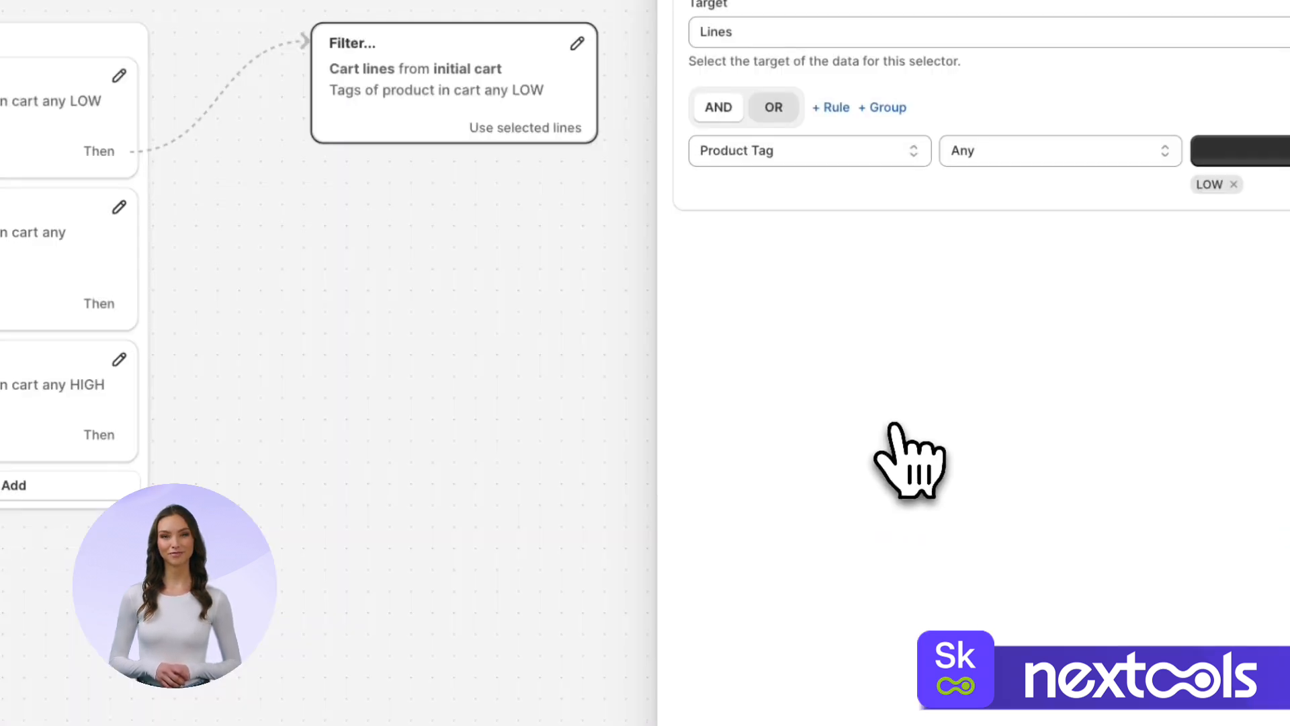
click(582, 284)
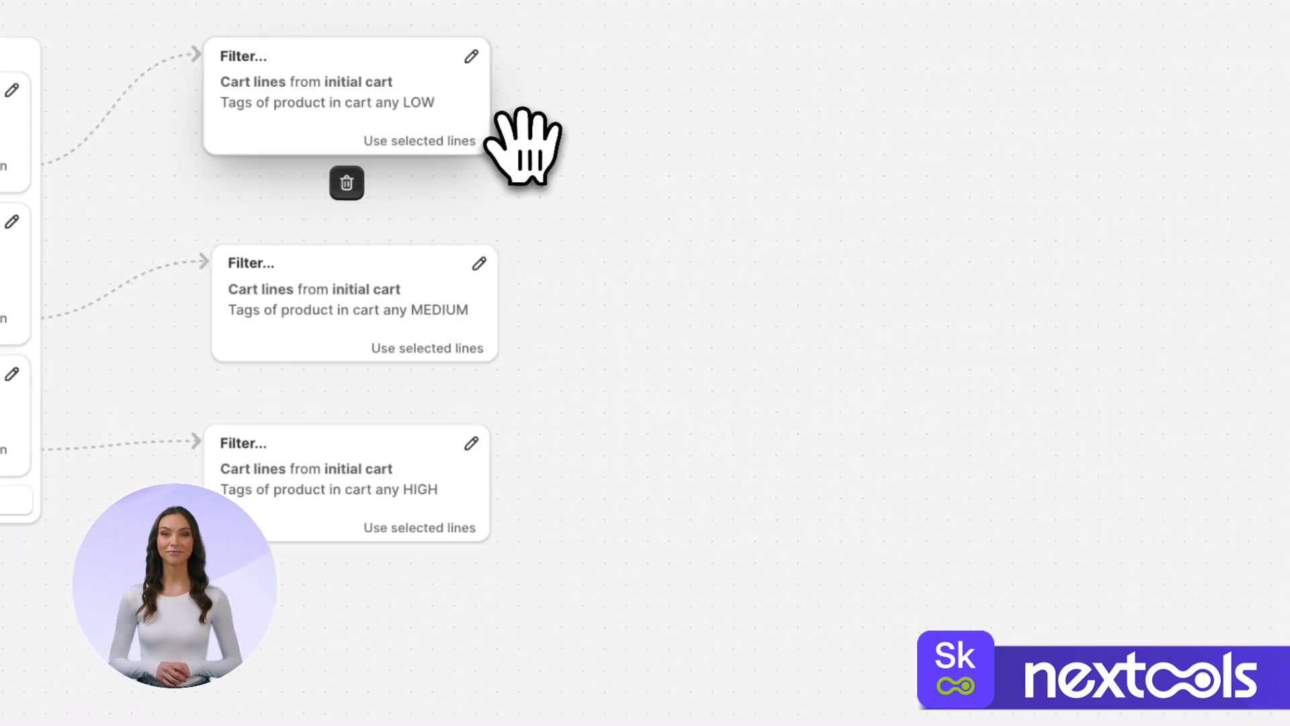
Add a Shipping rate result after the LOW filter and name the rate Special Shipping.
click(522, 143)
click(545, 125)
click(568, 159)
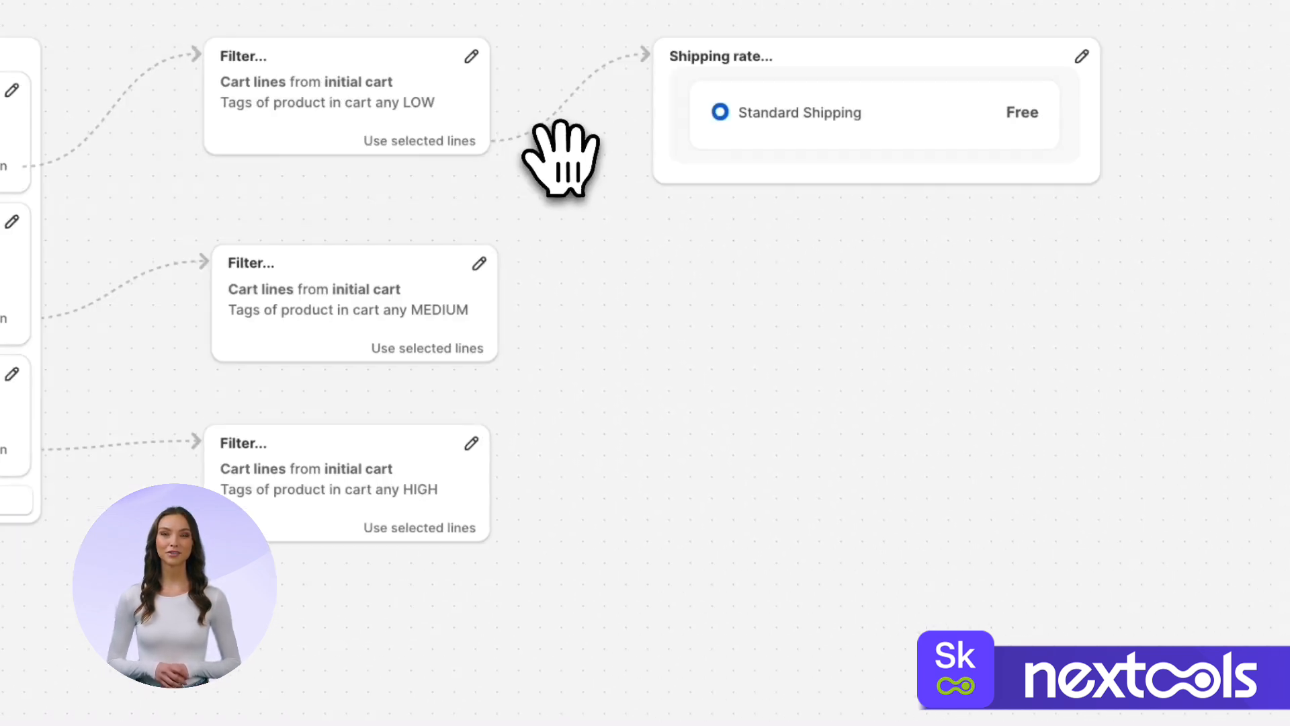
click(869, 130)
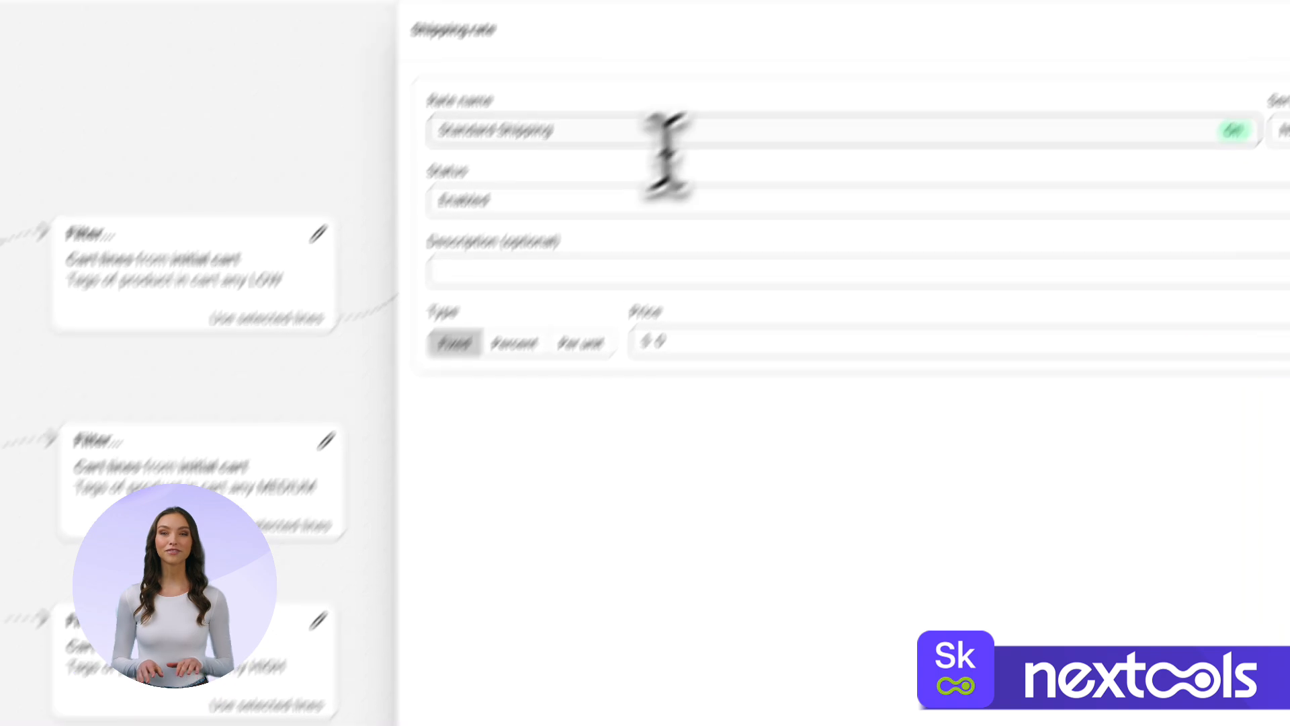
click(555, 235)
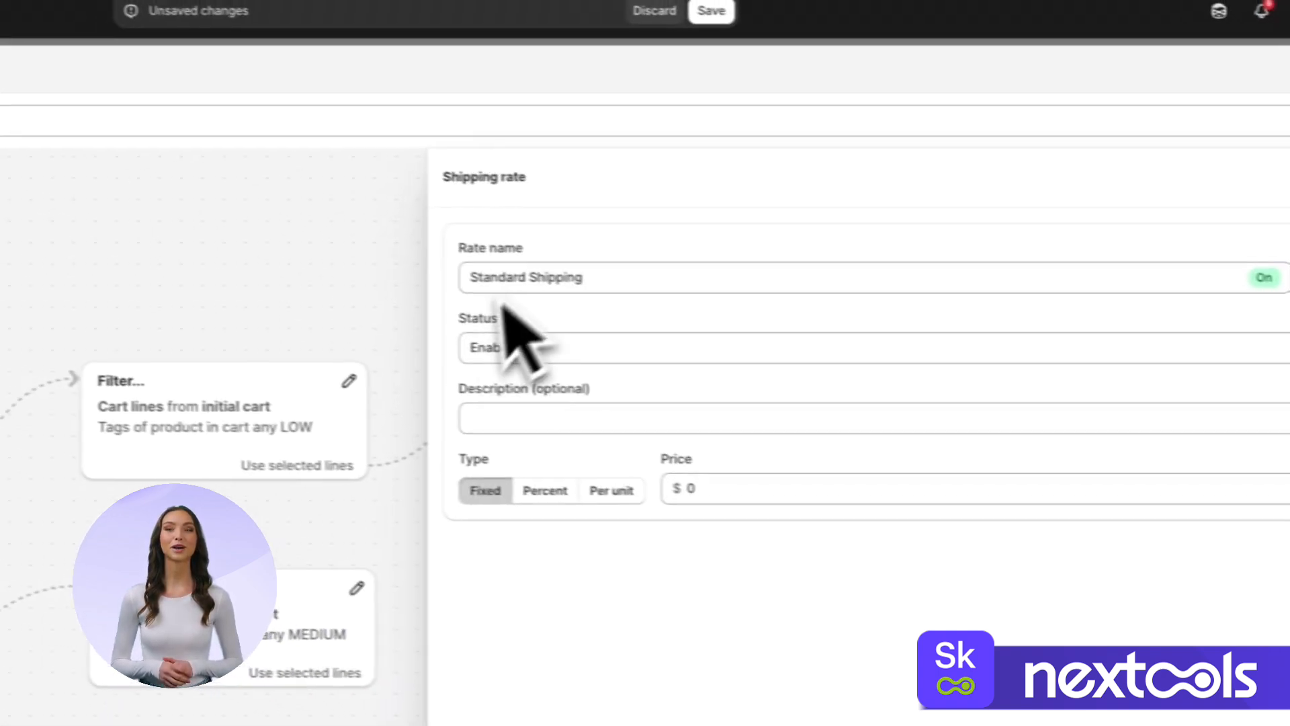
drag(559, 281, 503, 282)
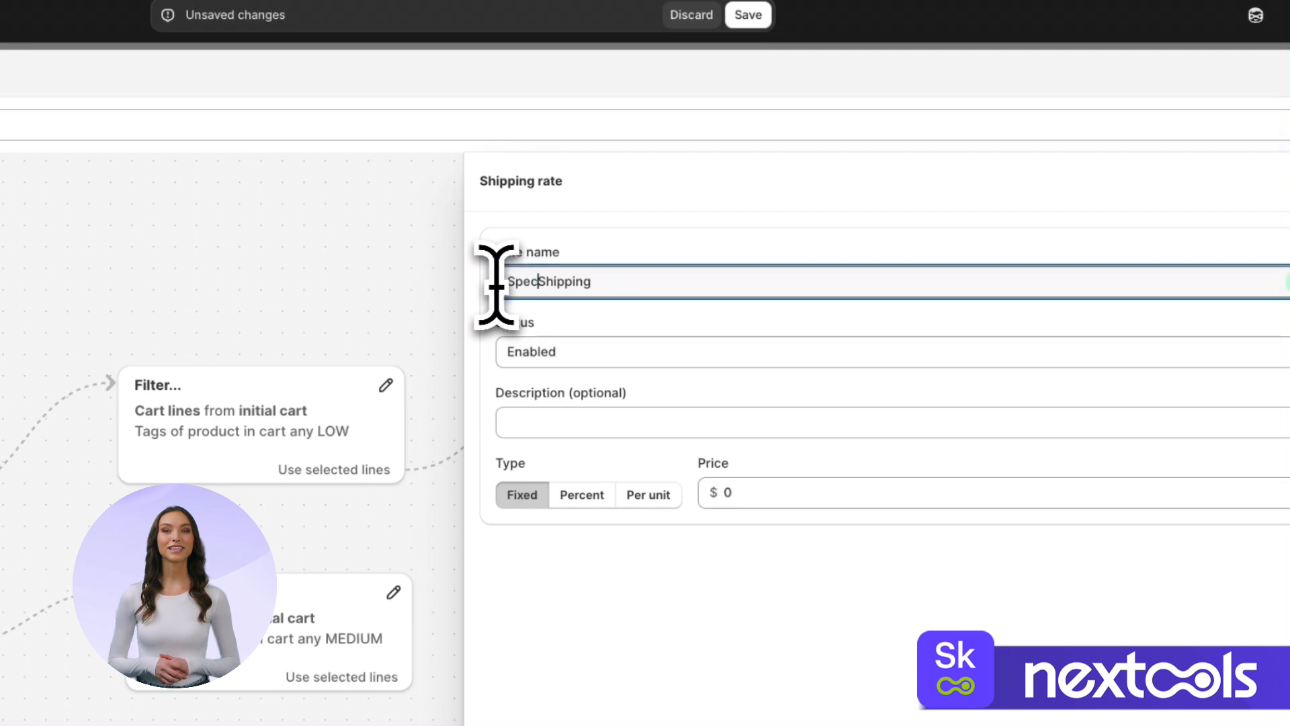
Keep the LOW rate's status Enabled and set its description to "Special Shipping for LMH products".
click(656, 351)
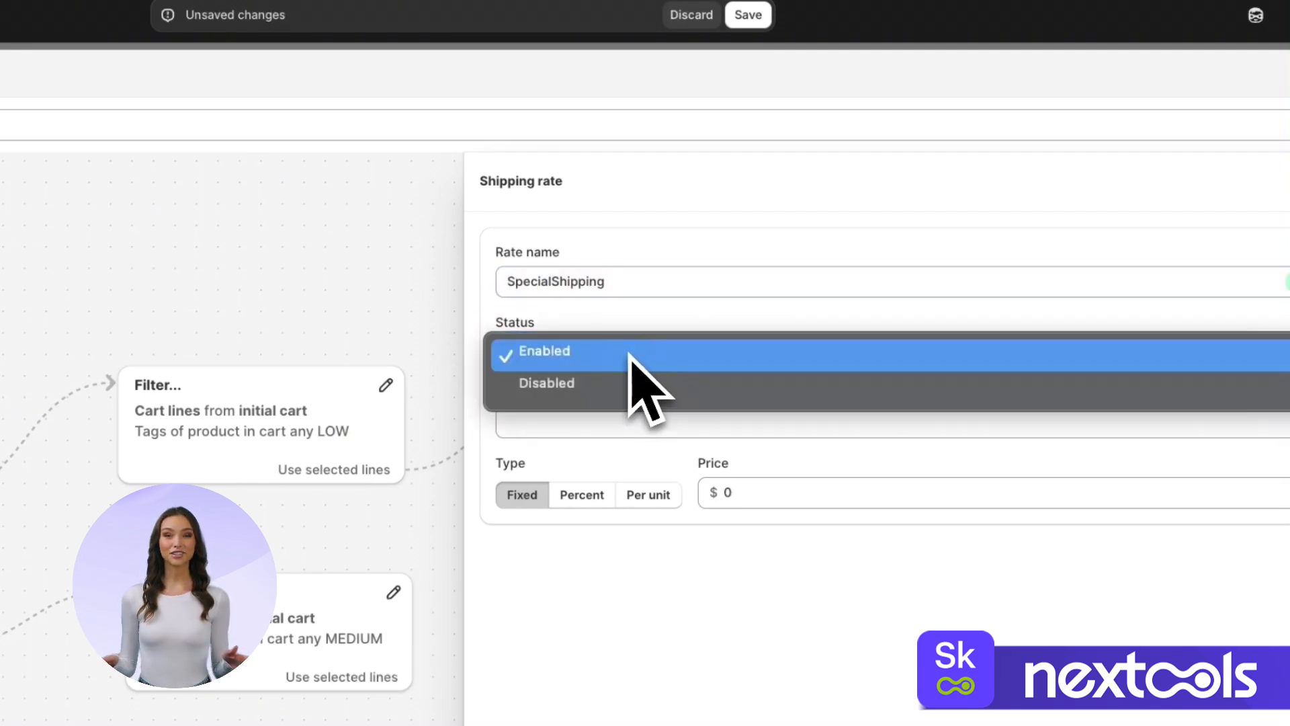
click(627, 352)
click(582, 423)
text(Sp)
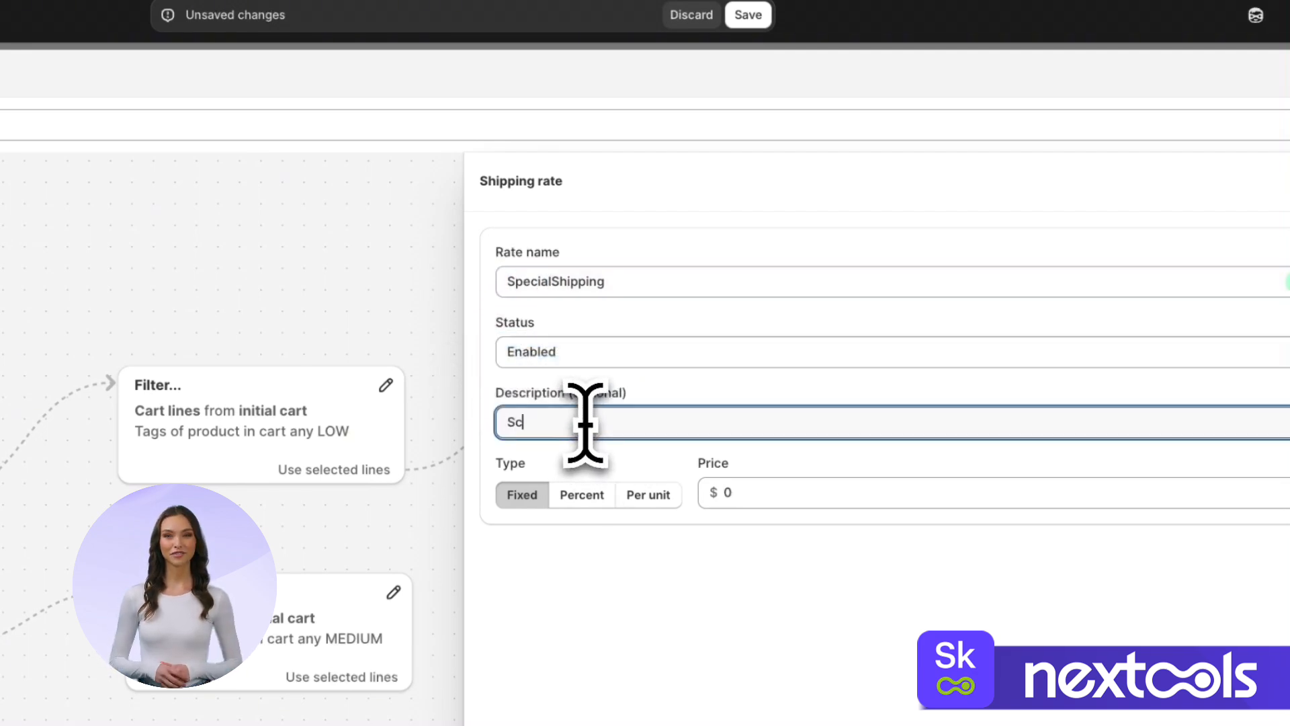
text(ecial Shipping )
text(for LMH product)
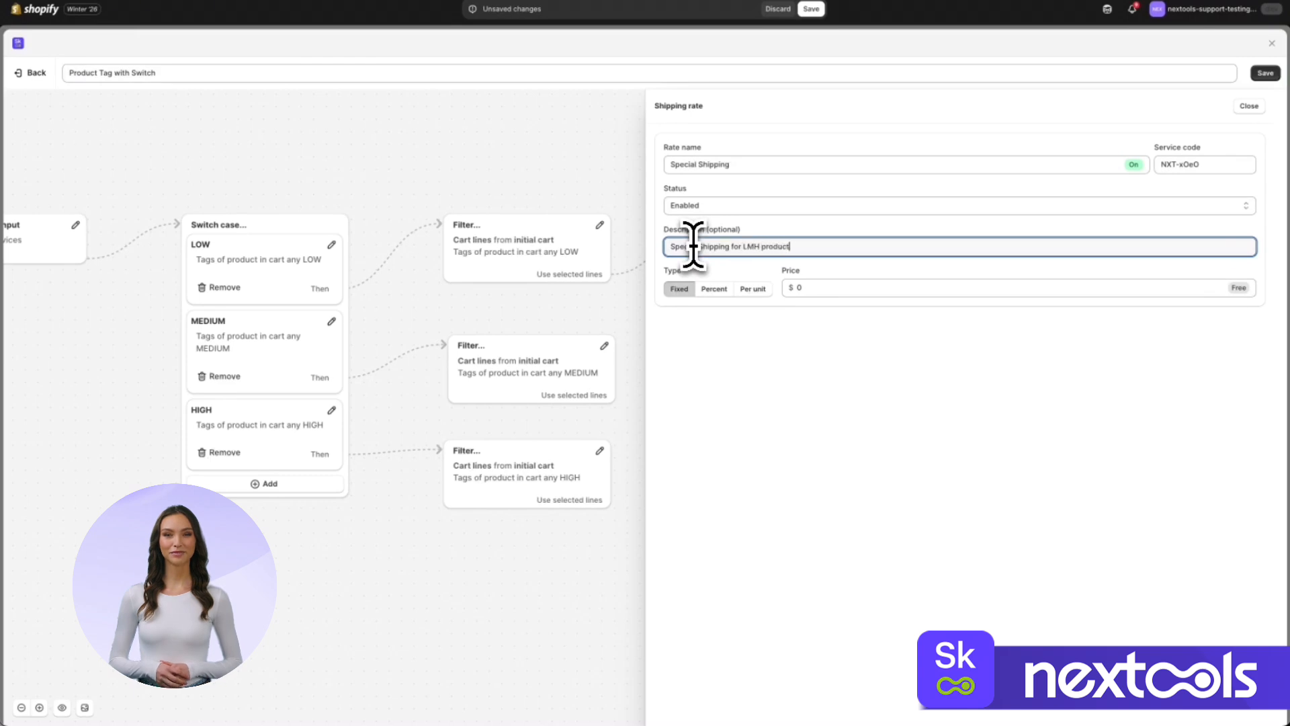
text(s)
Charge the LOW rate per unit with a price of 1 for every 1 item.
click(754, 299)
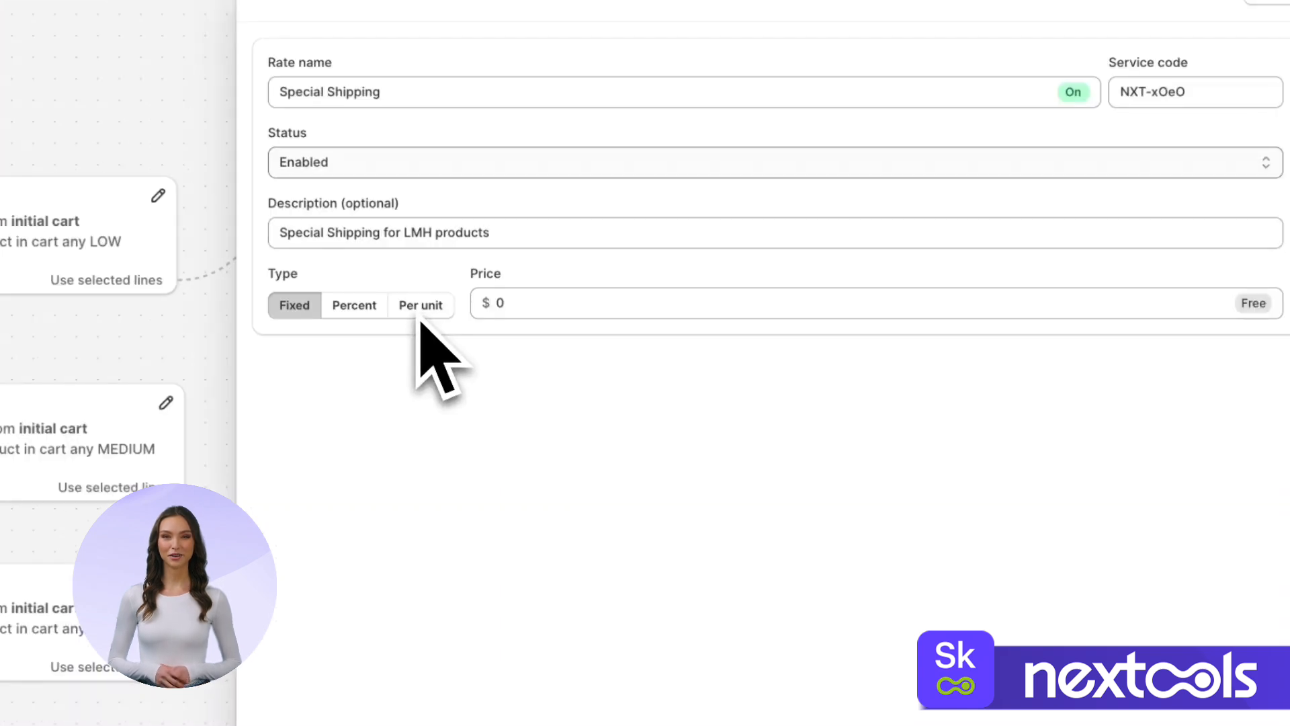
click(419, 309)
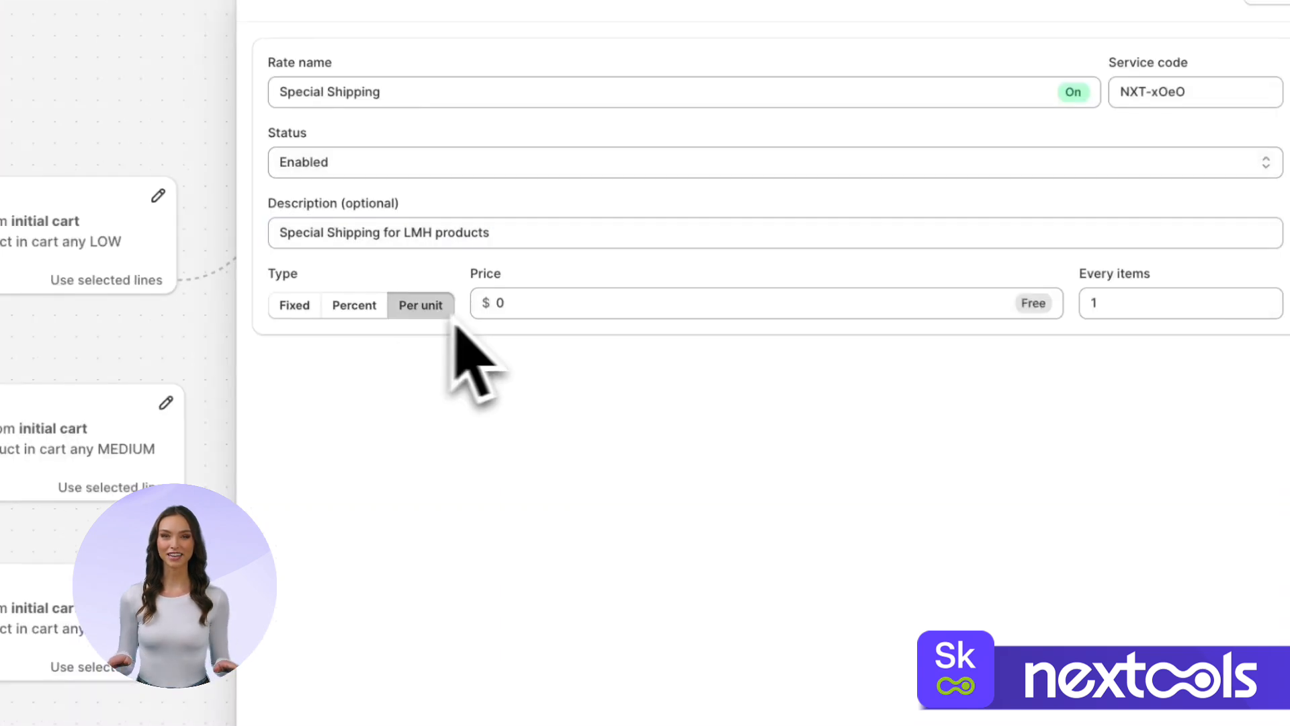
click(578, 306)
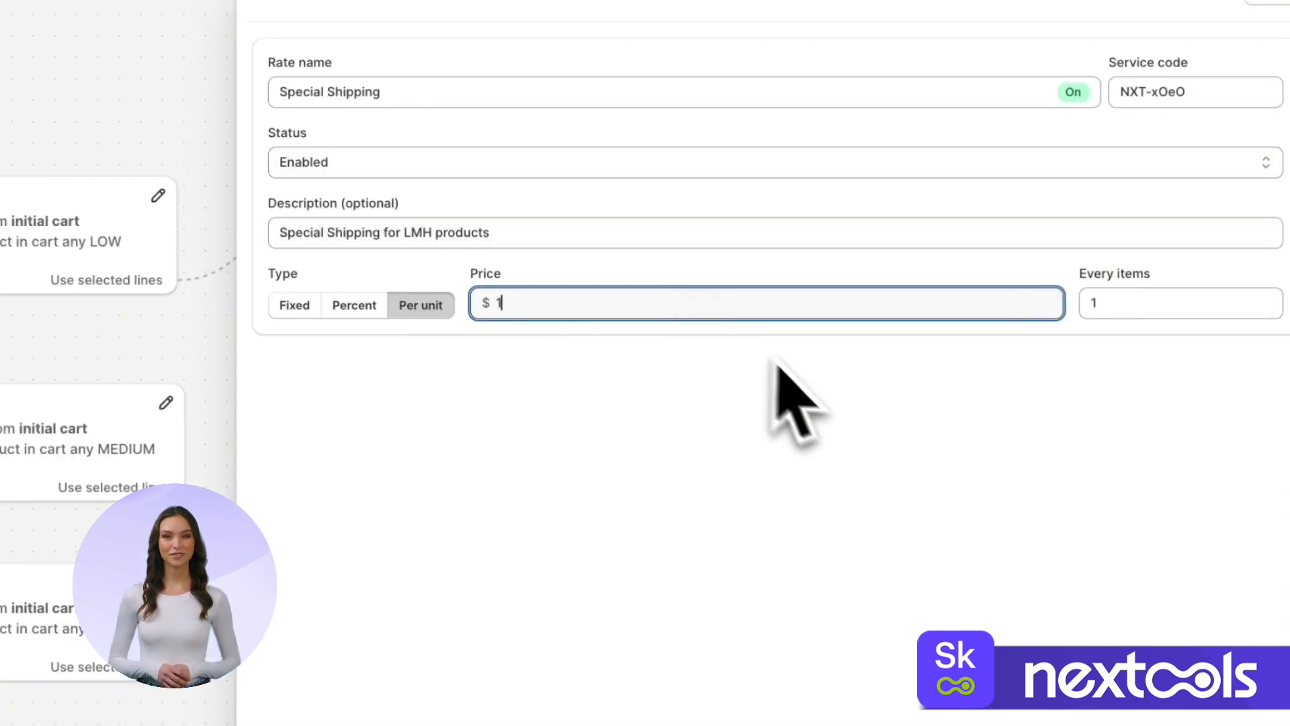
click(816, 378)
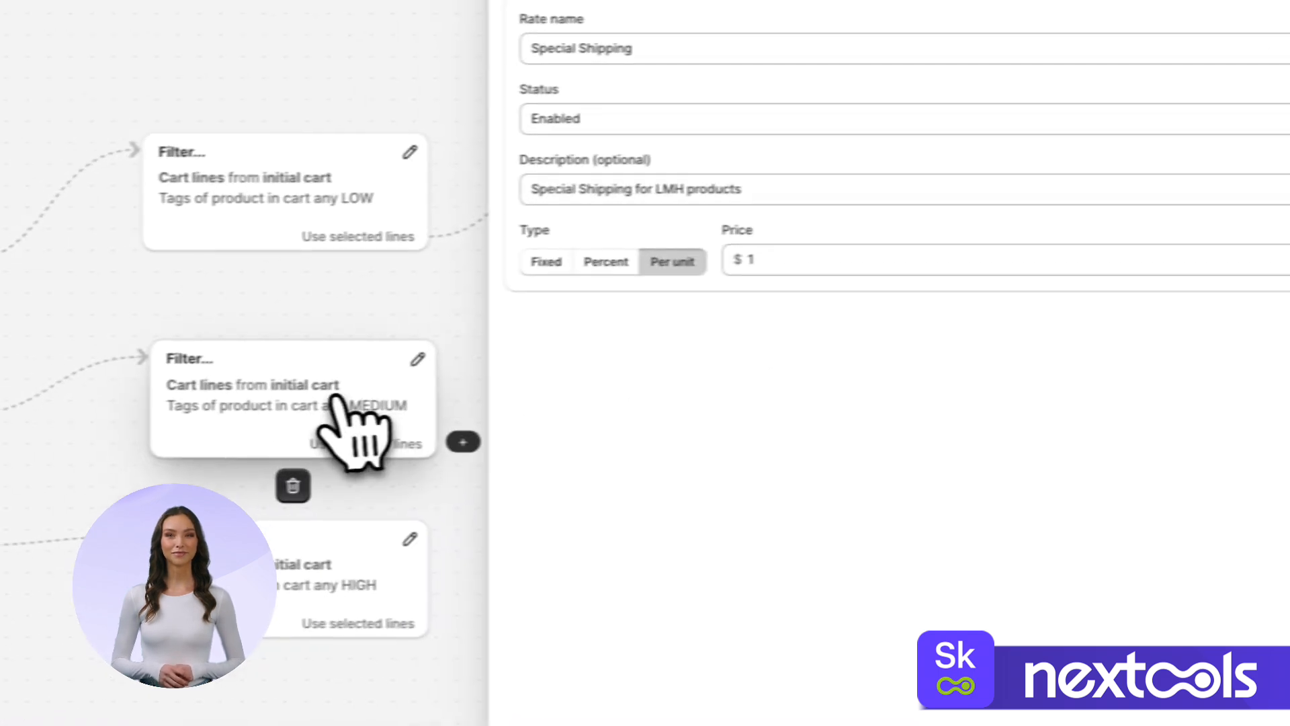
Add a shipping rate after the MEDIUM filter, described as "Special Shipping for LMH products" and priced per unit at 2.
click(34, 415)
click(387, 449)
click(633, 242)
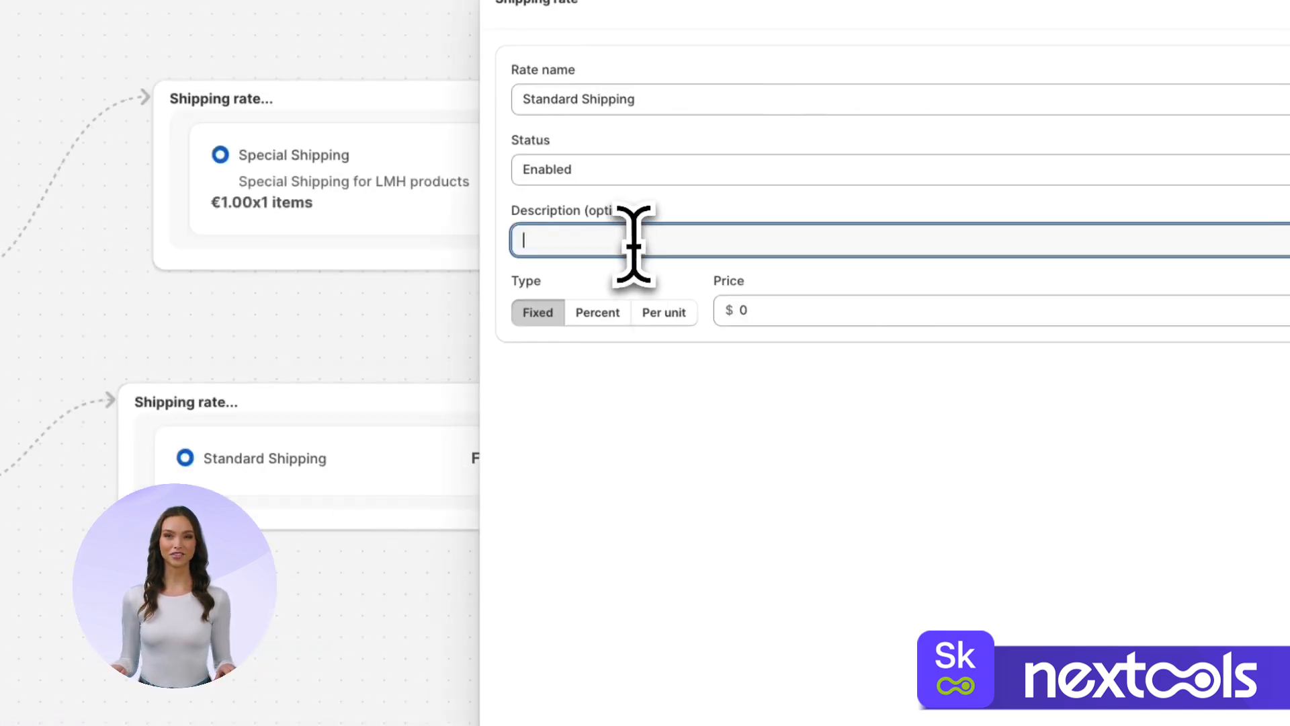
text(Special Shipping for LMH products)
click(668, 313)
click(748, 314)
text(2)
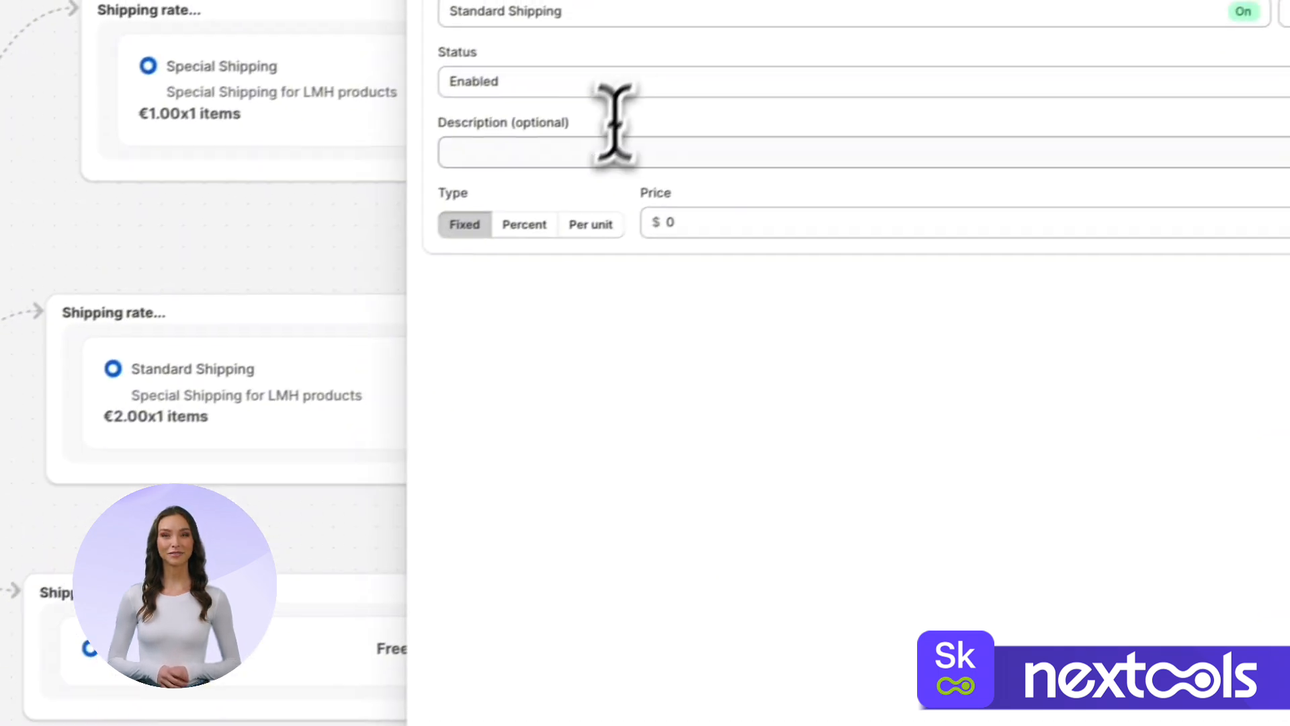
Describe the HIGH shipping rate as "Special Shipping for LMH products" and price it per unit at 3 for every 1 item.
click(591, 159)
text(Special Shipping for LMH products)
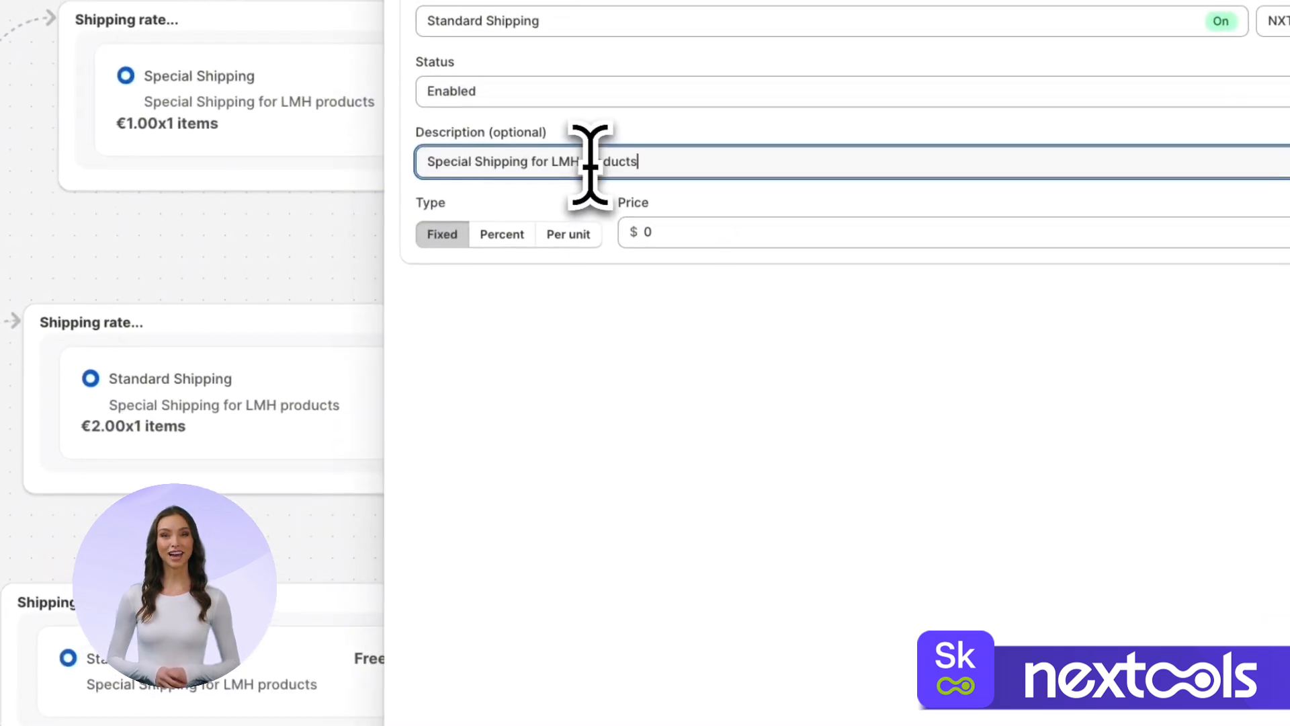
drag(485, 21, 407, 31)
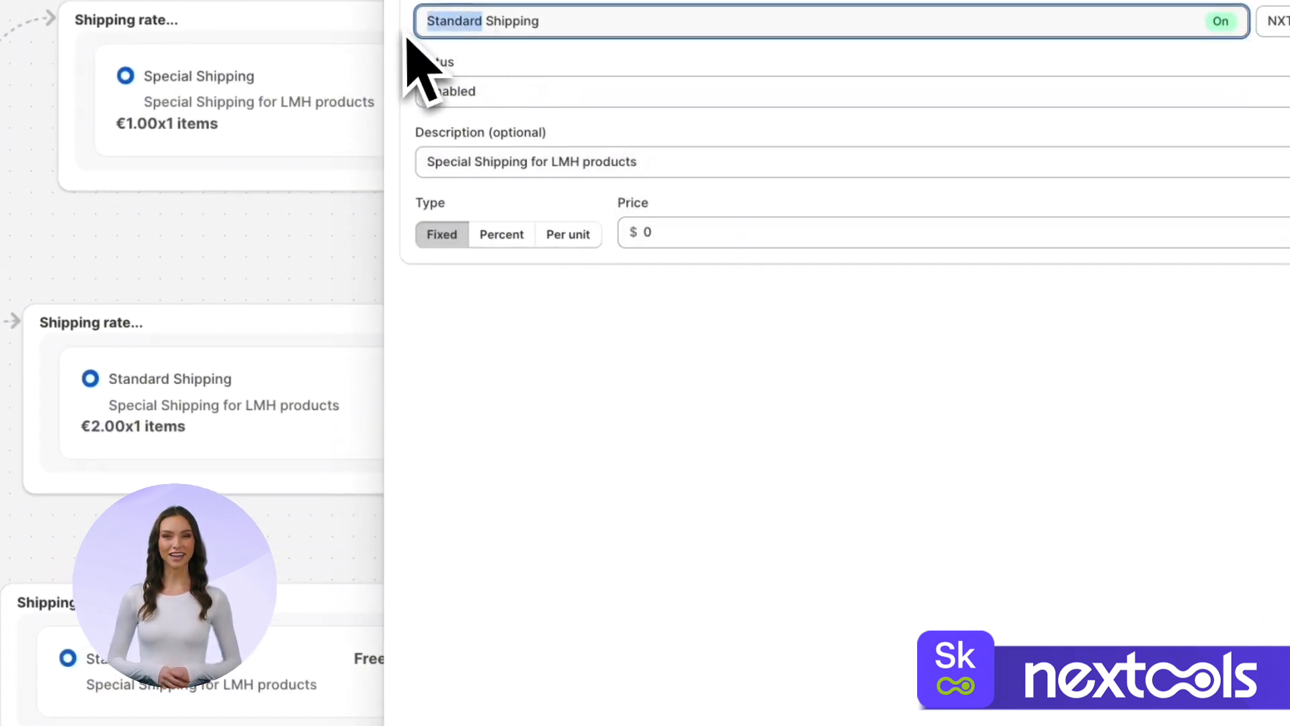
click(575, 234)
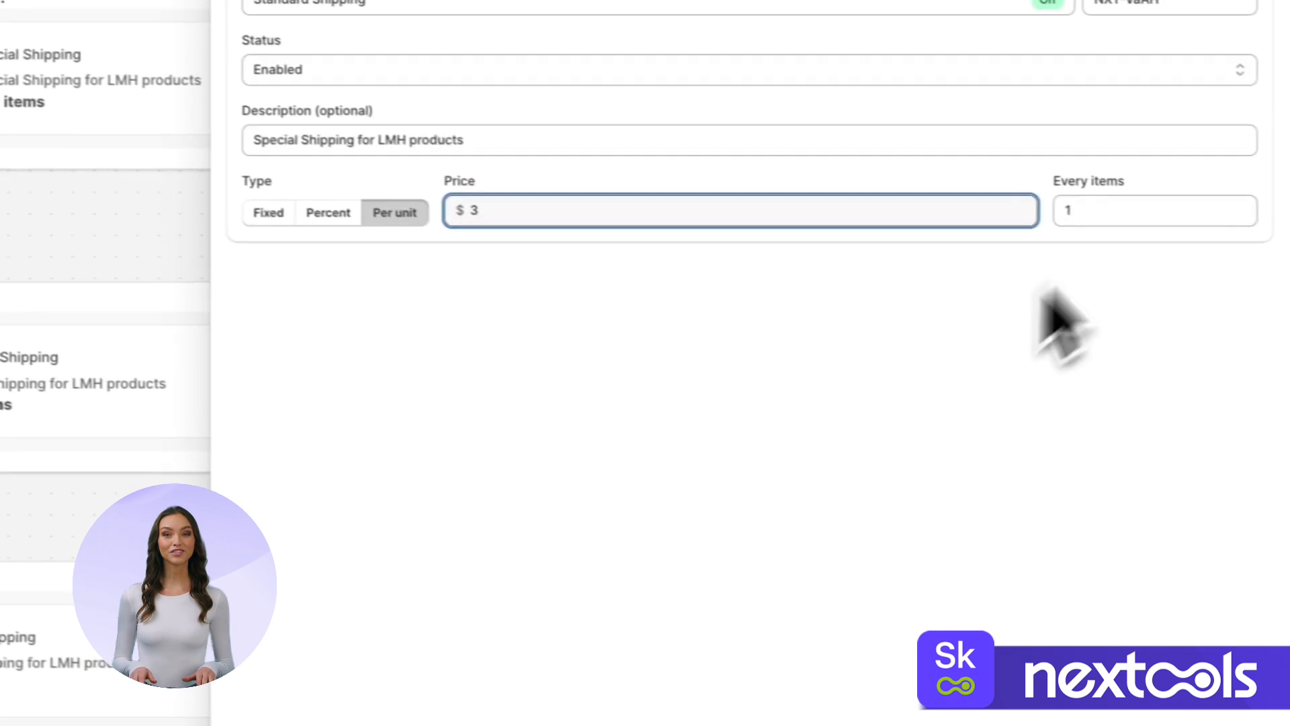
Copy the LOW rate's service code NXT-xOeO and use it as the MEDIUM rate's service code.
click(302, 109)
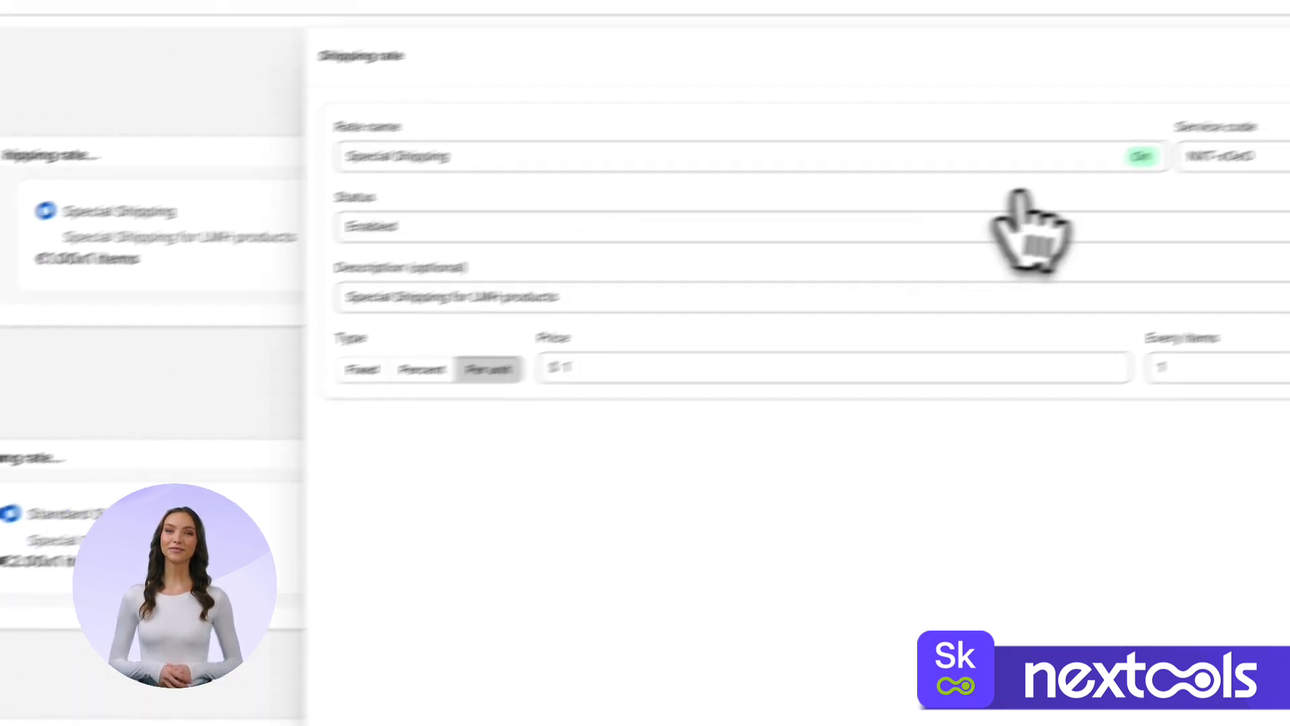
drag(1071, 186, 1110, 187)
triple_click(1109, 180)
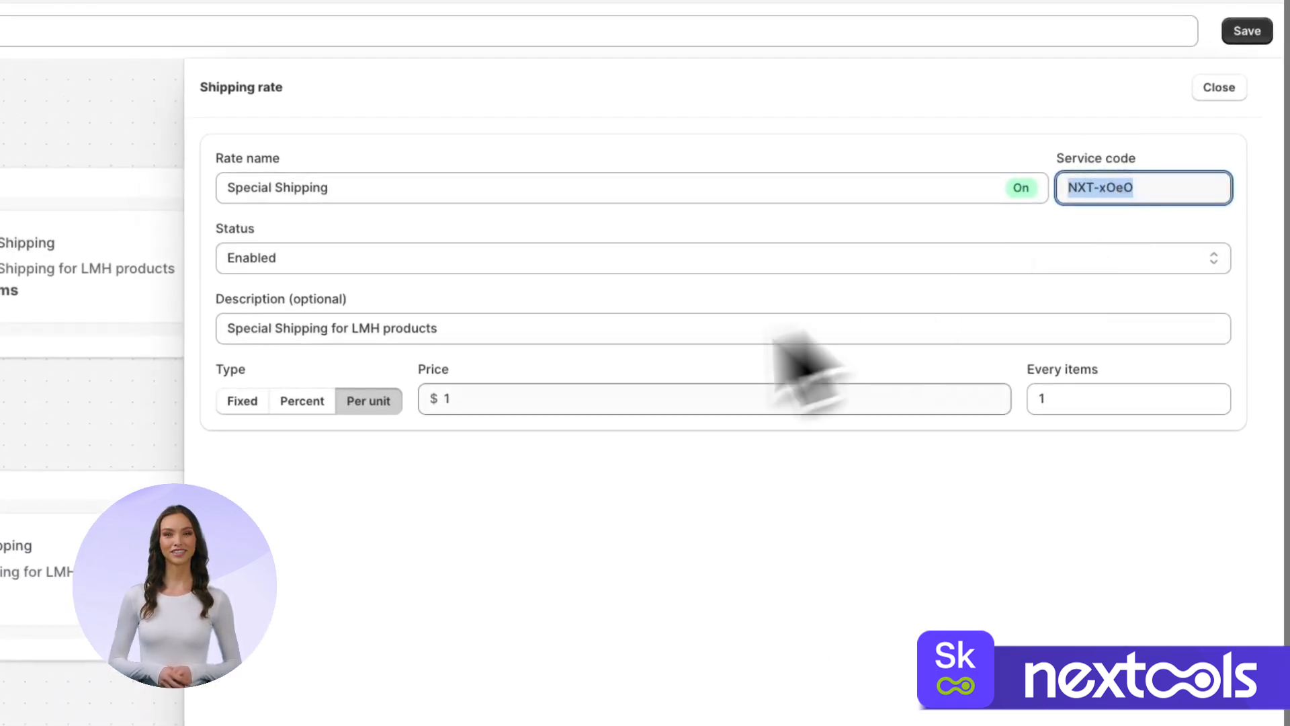
click(101, 598)
click(523, 330)
triple_click(1087, 190)
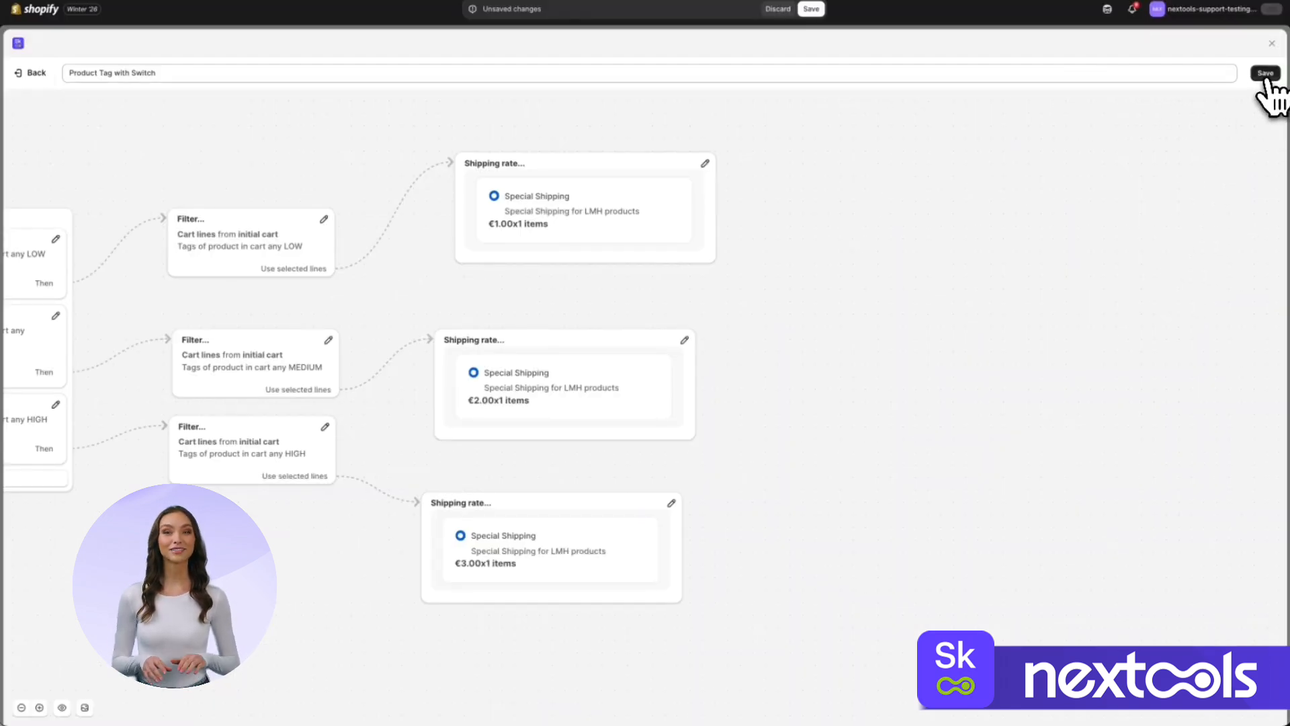
Save the Product Tag with Switch flow and return to the Rates list.
click(1265, 72)
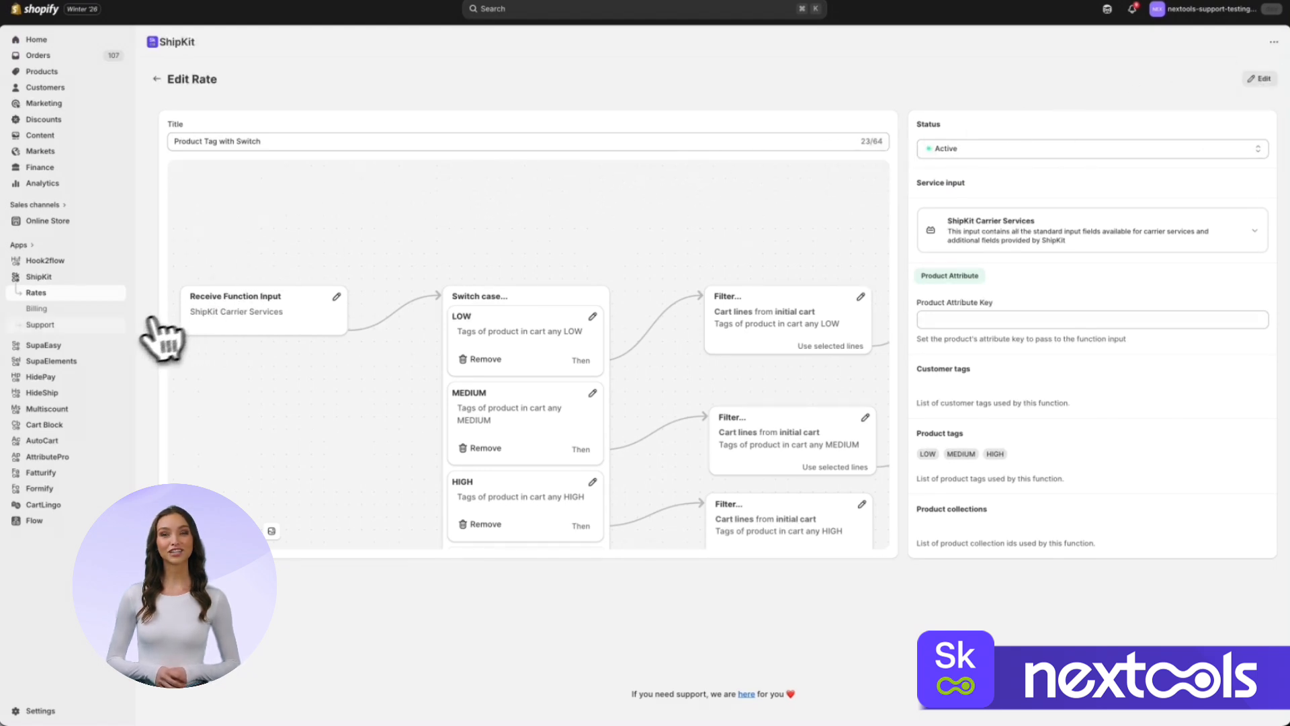
click(62, 296)
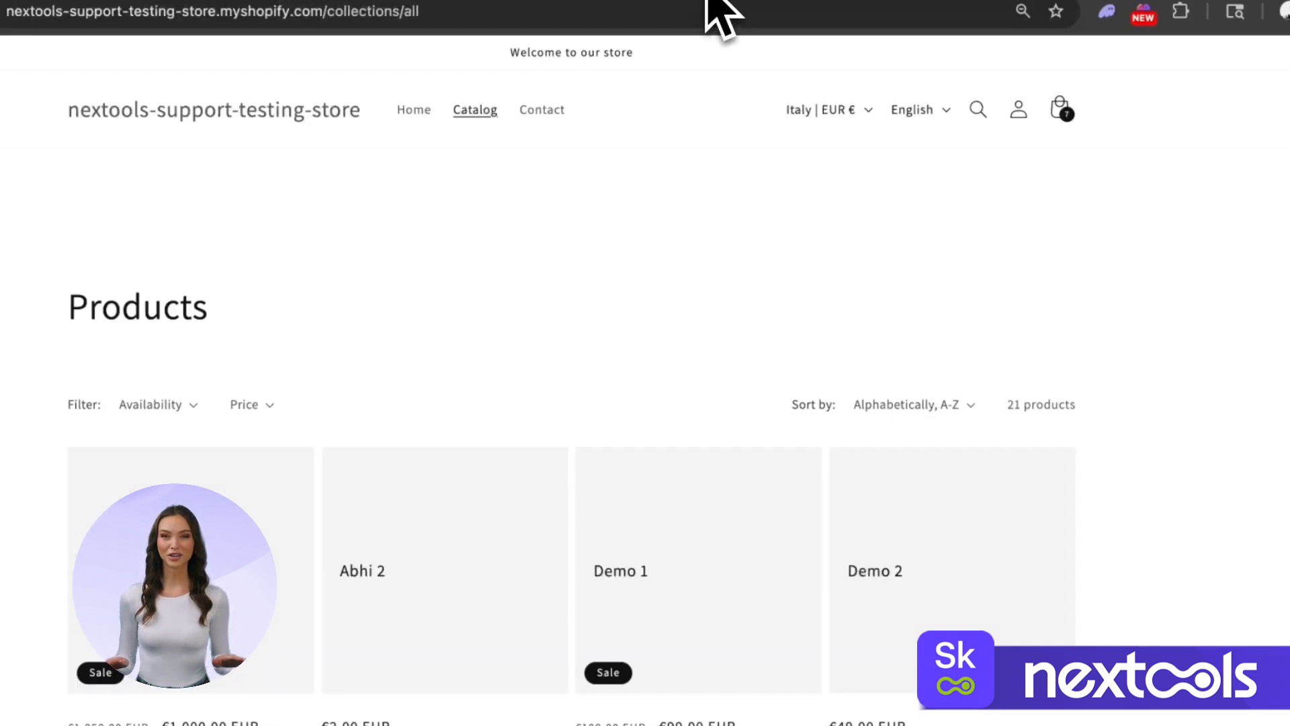
Open The Collection Snowboard: Liquid from the storefront's product catalog and add one to the cart.
scroll(627, 225, down, 15)
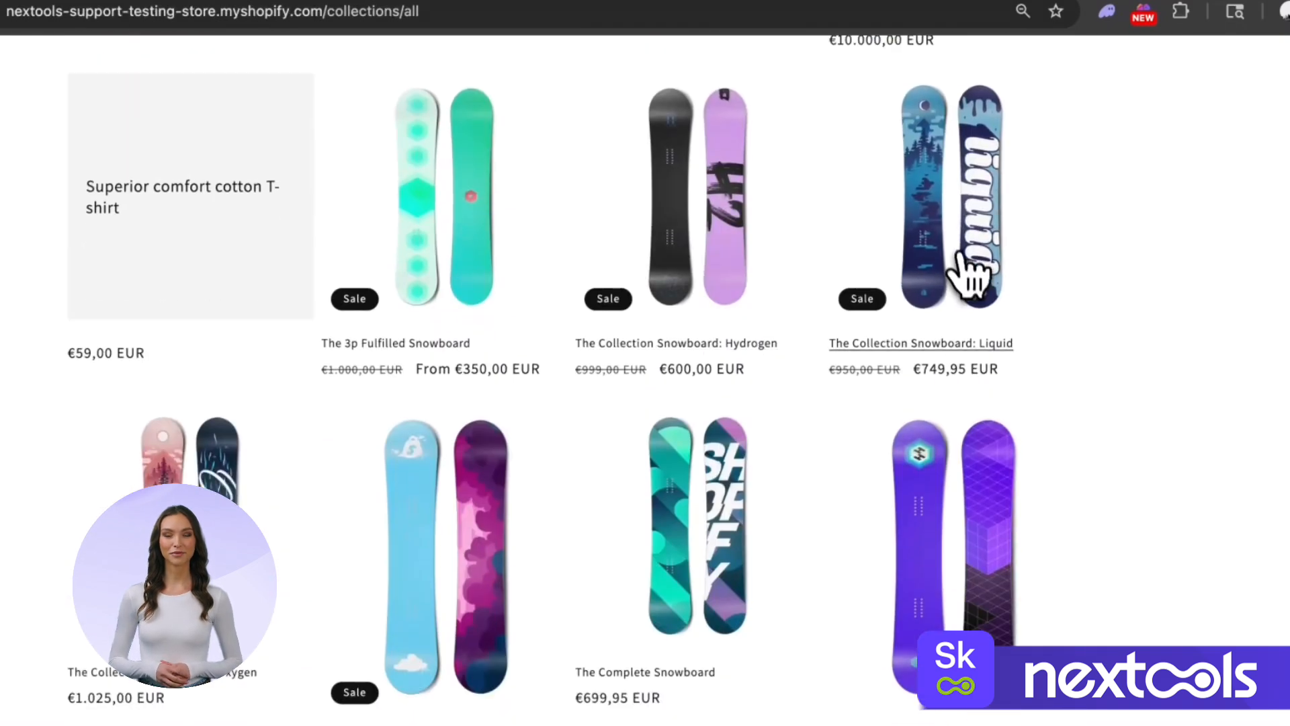
click(959, 366)
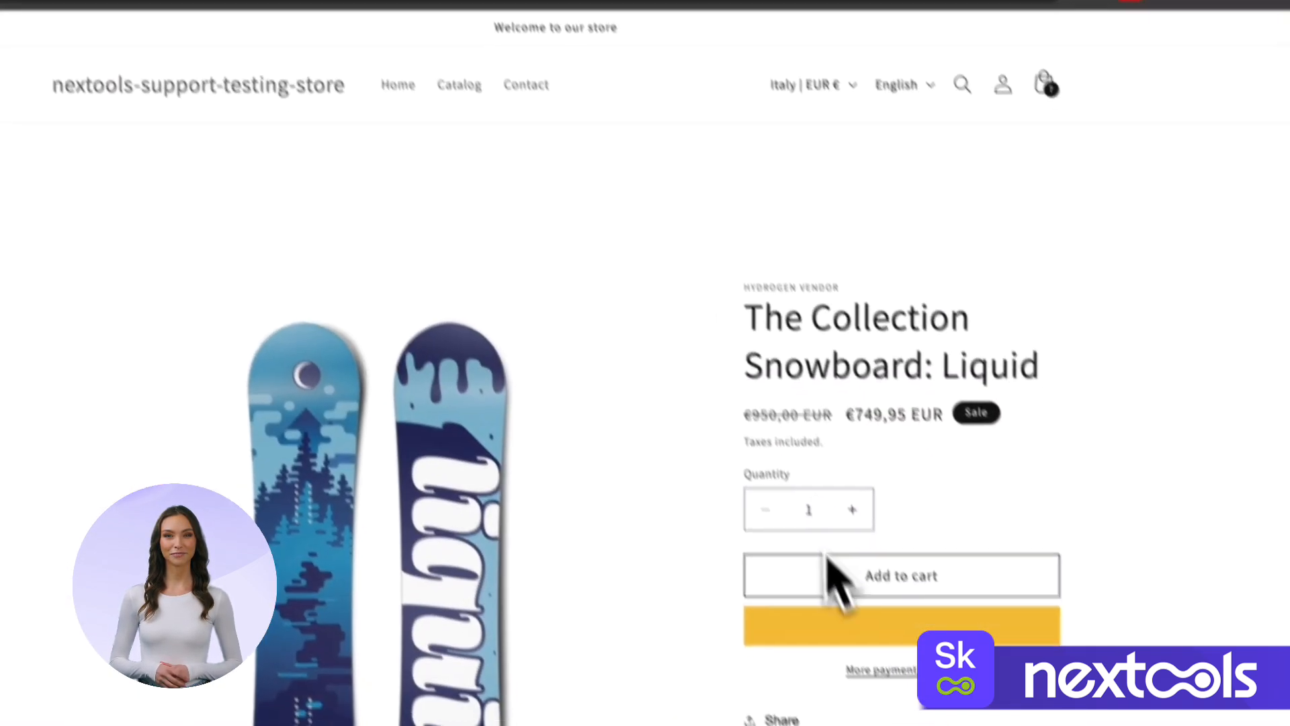
click(890, 520)
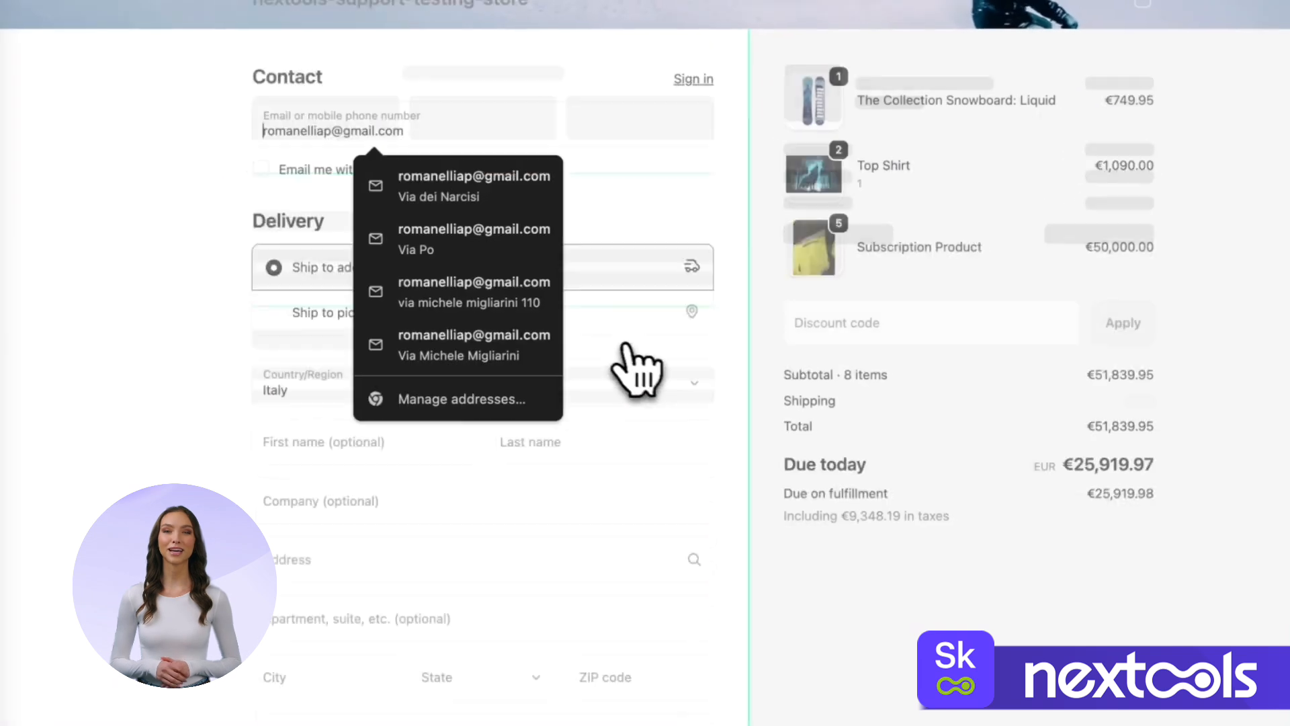
Fill in the checkout's delivery address using a suggested Italian street match and select the Special Shipping method.
scroll(632, 369, down, 5)
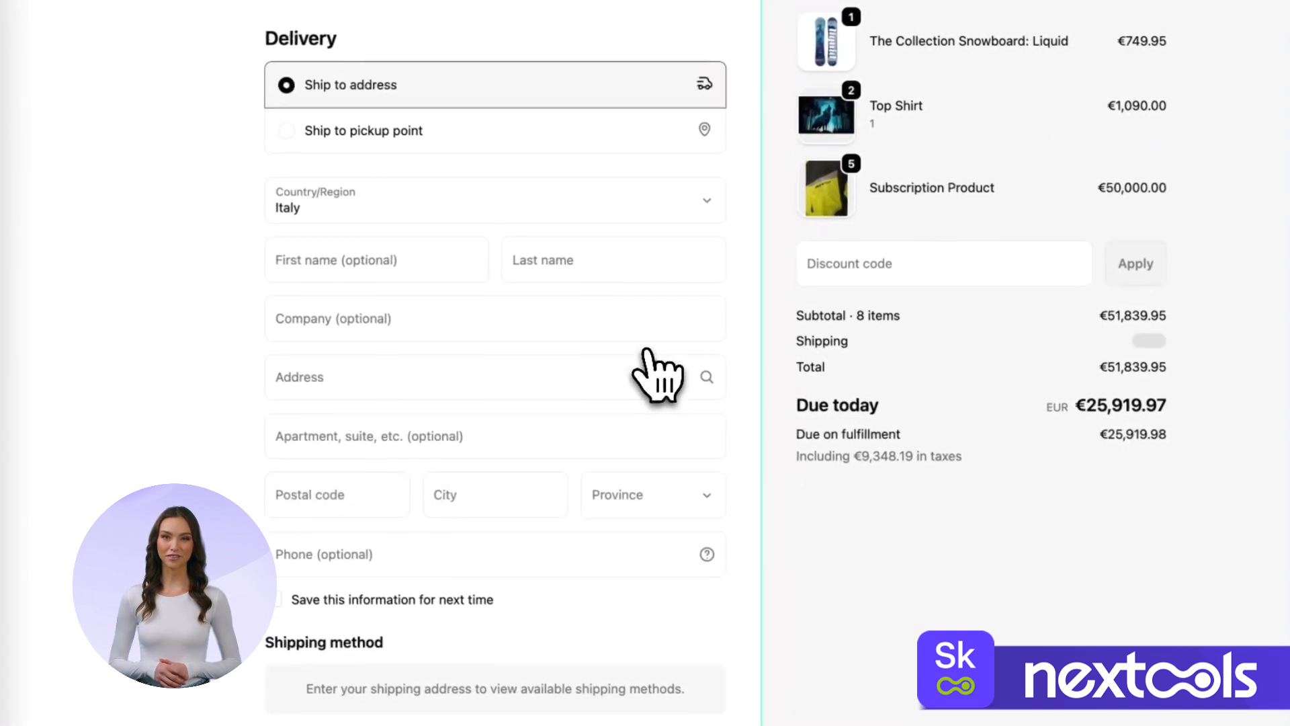
click(346, 224)
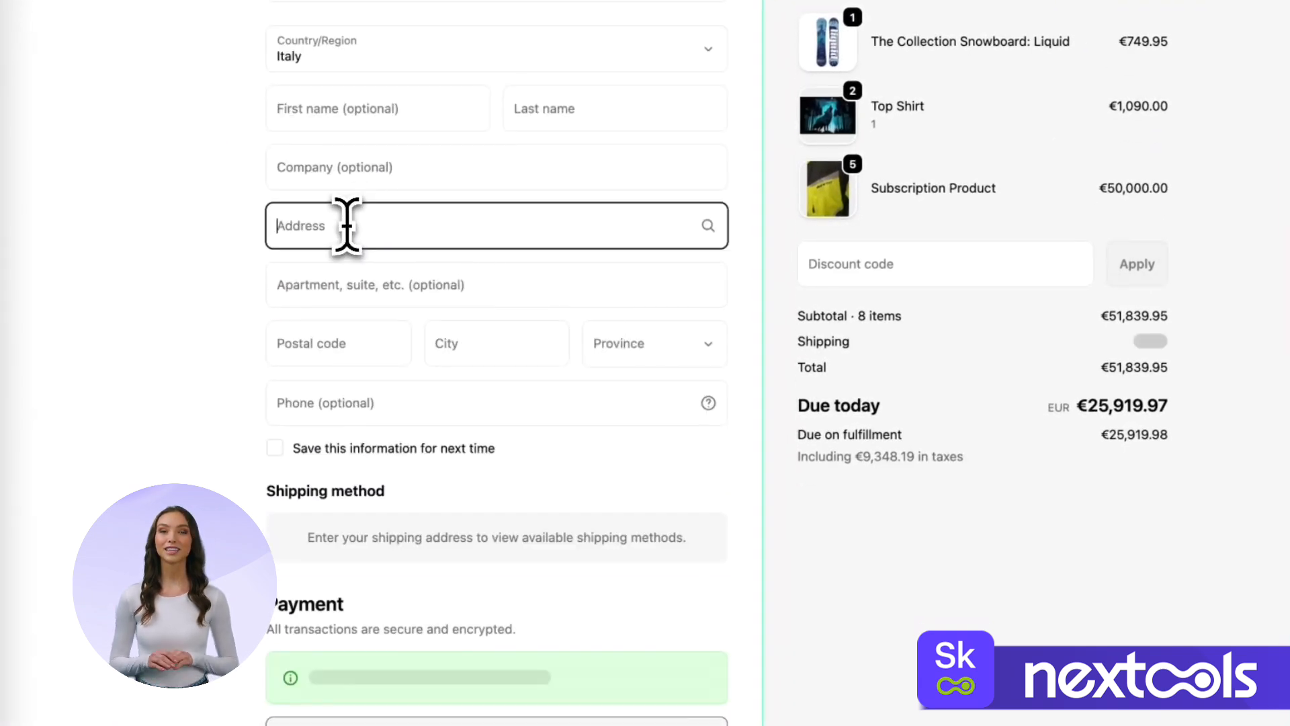
text(muo)
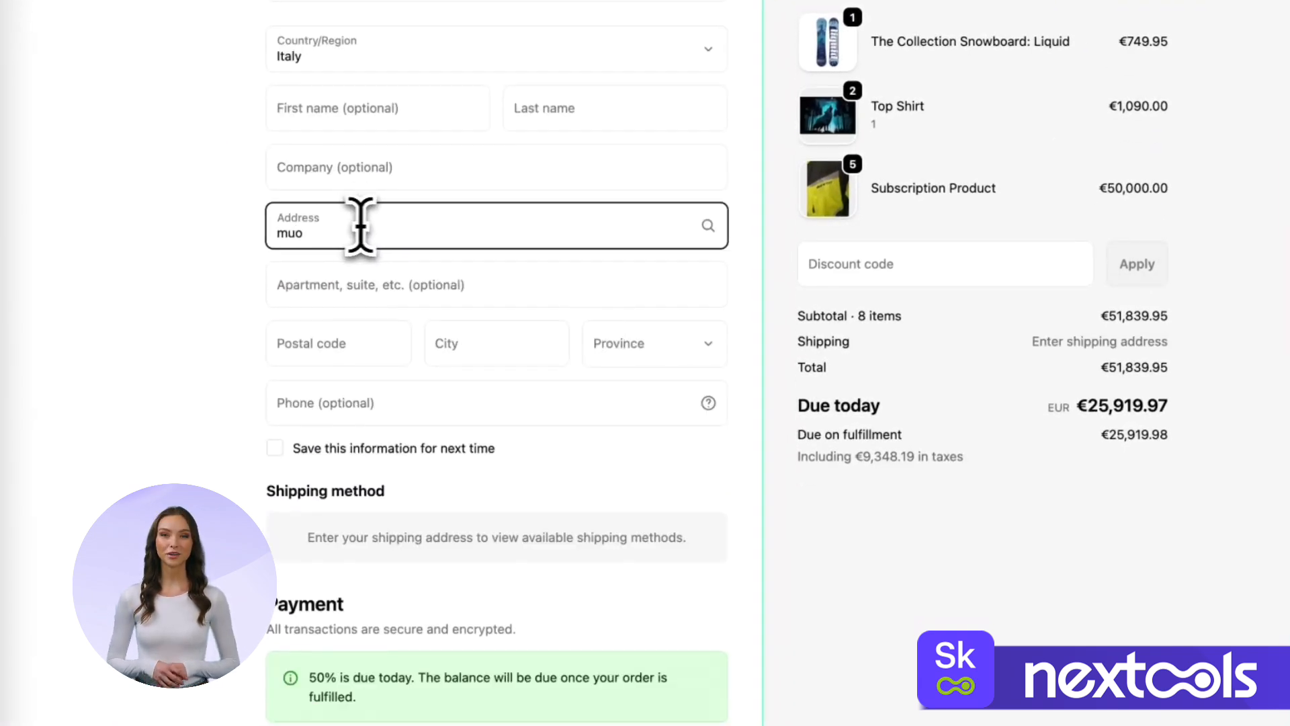
text(via )
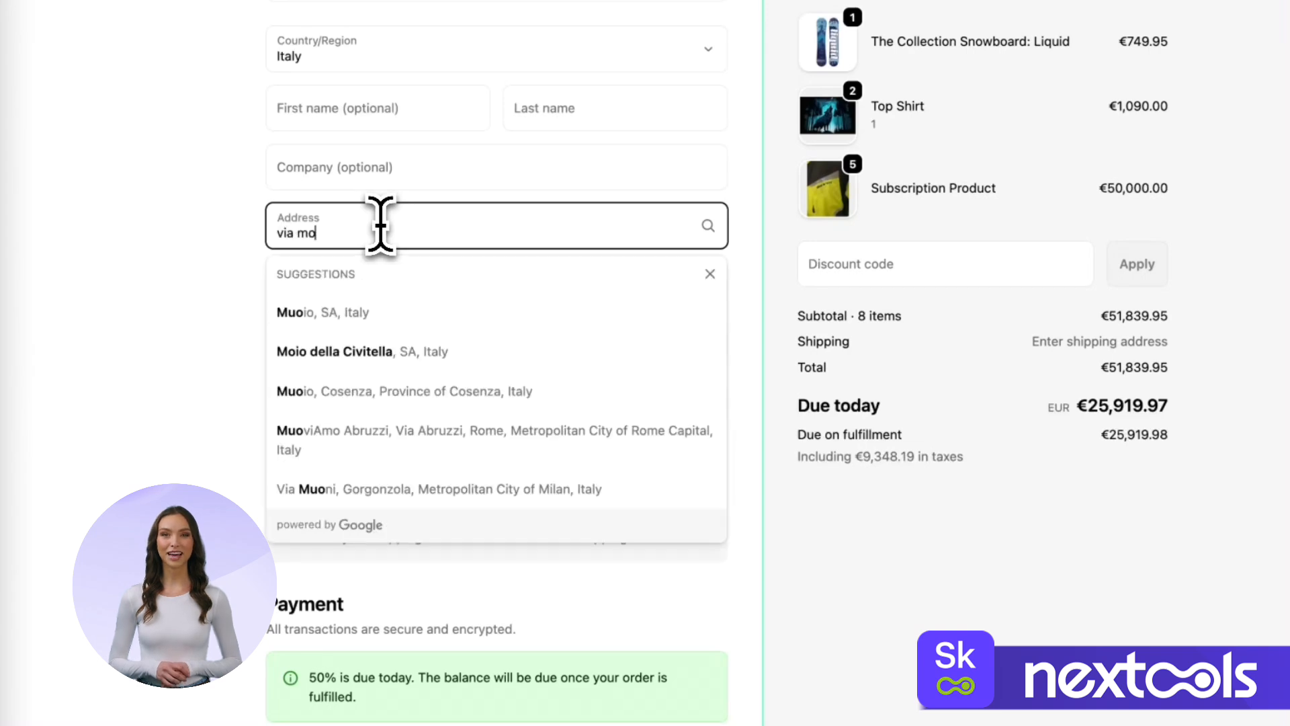
text(mo)
click(374, 296)
scroll(215, 457, down, 2)
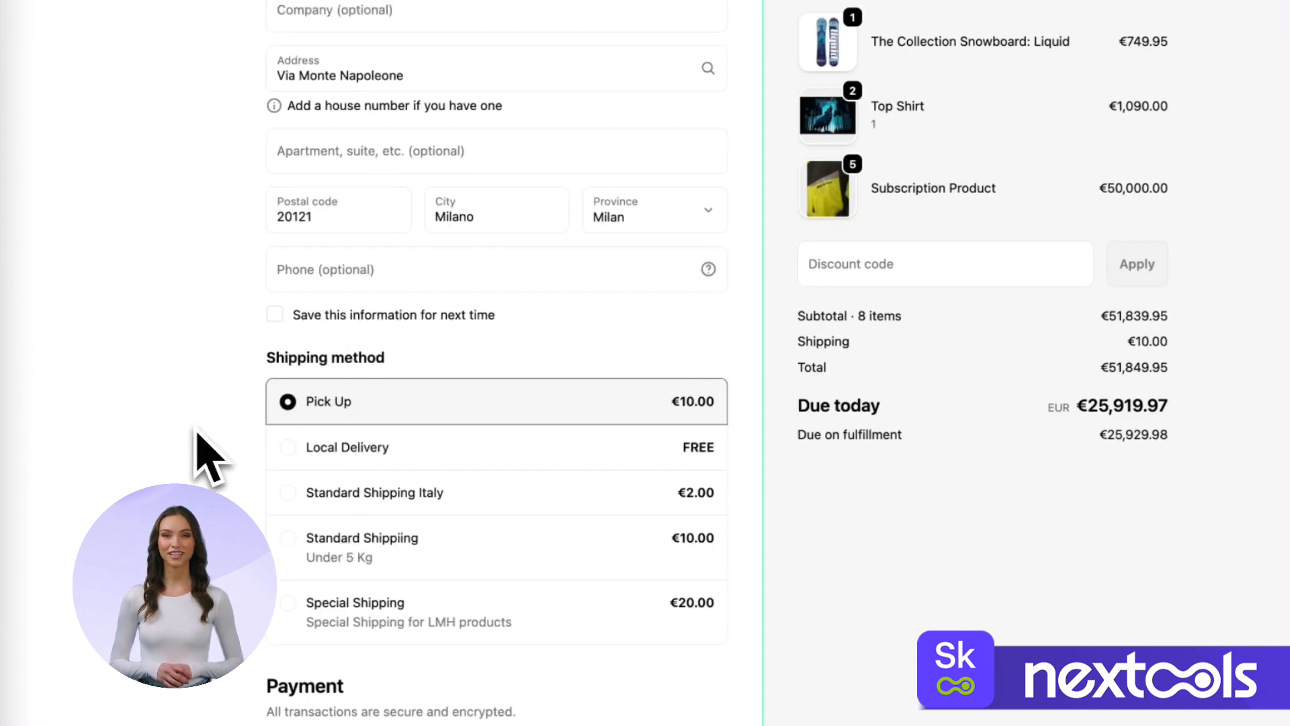
click(437, 618)
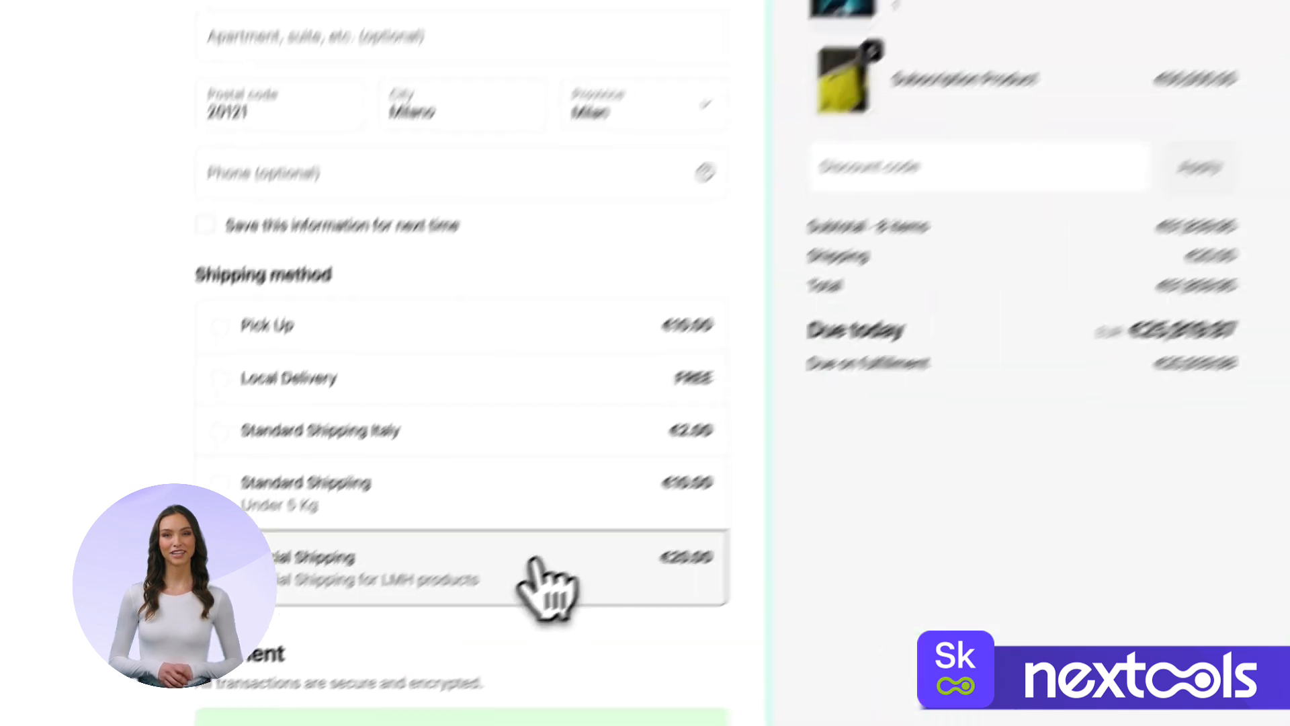
Reduce Top Shirt and Subscription Product to quantity 1 each in the cart, then select Special Shipping at checkout.
scroll(941, 269, up, 10)
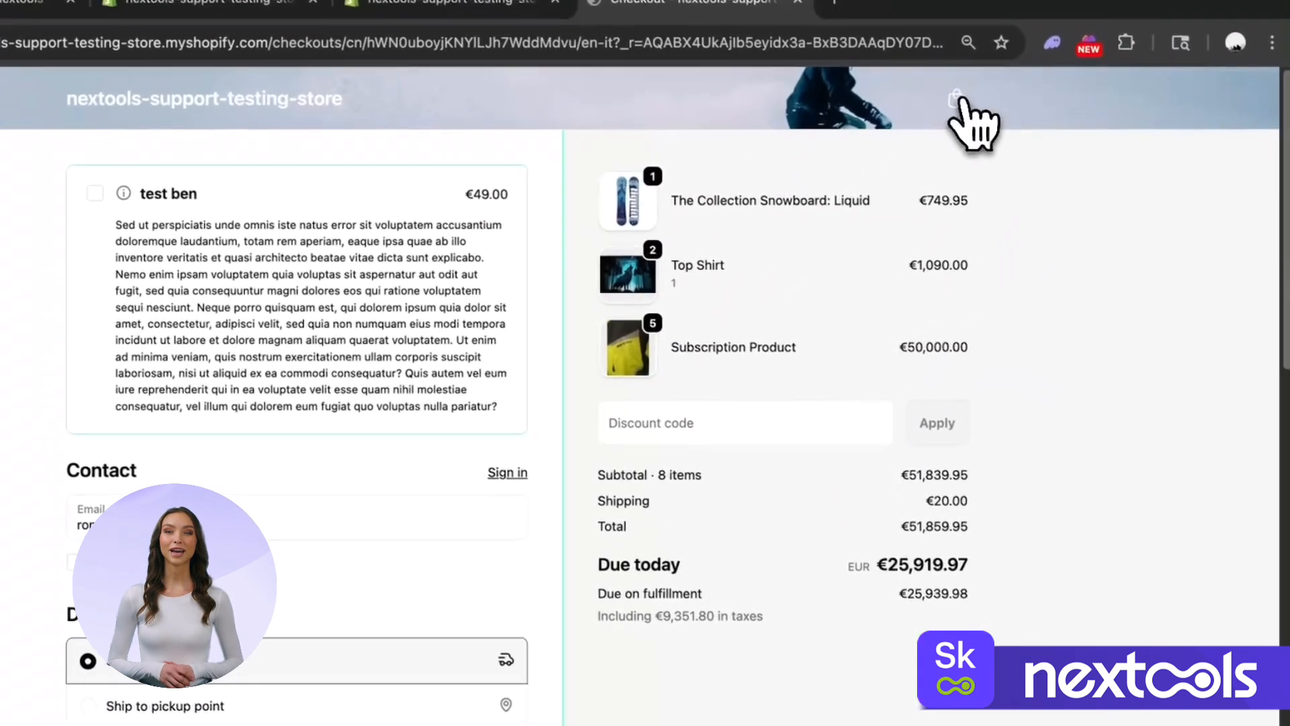
click(1032, 26)
click(996, 115)
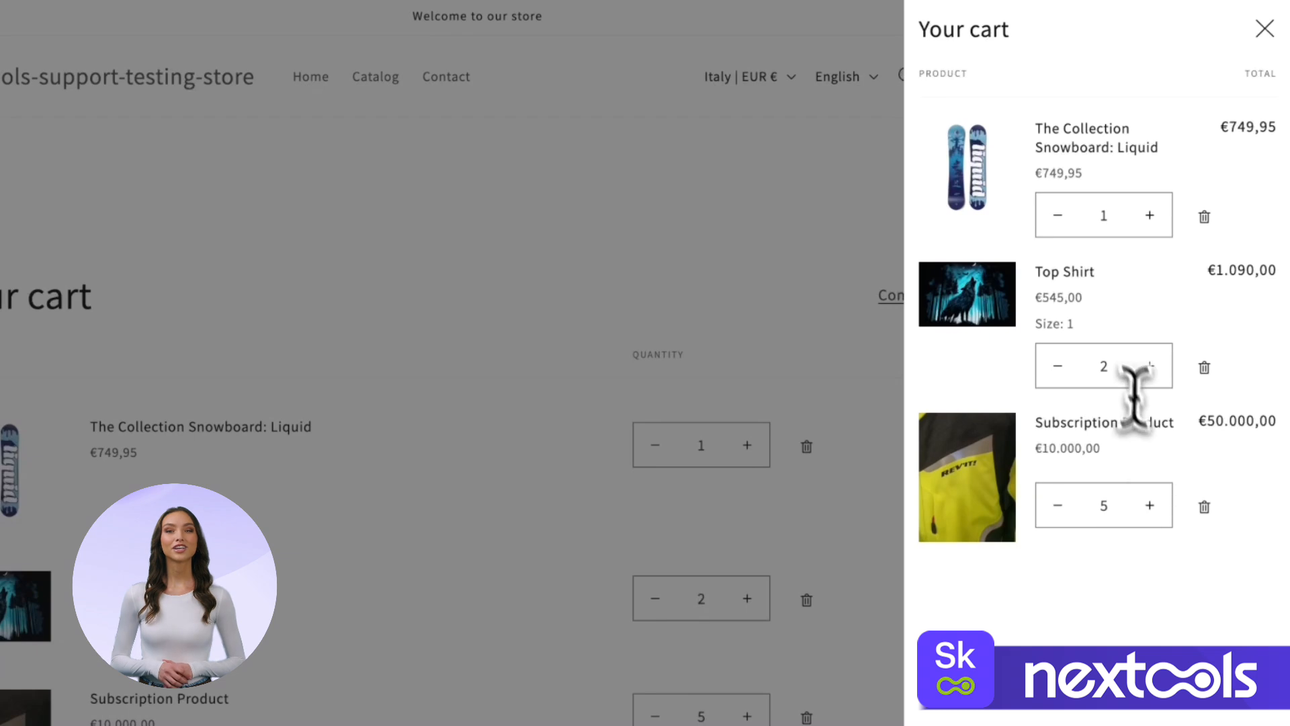
text(100)
click(1137, 619)
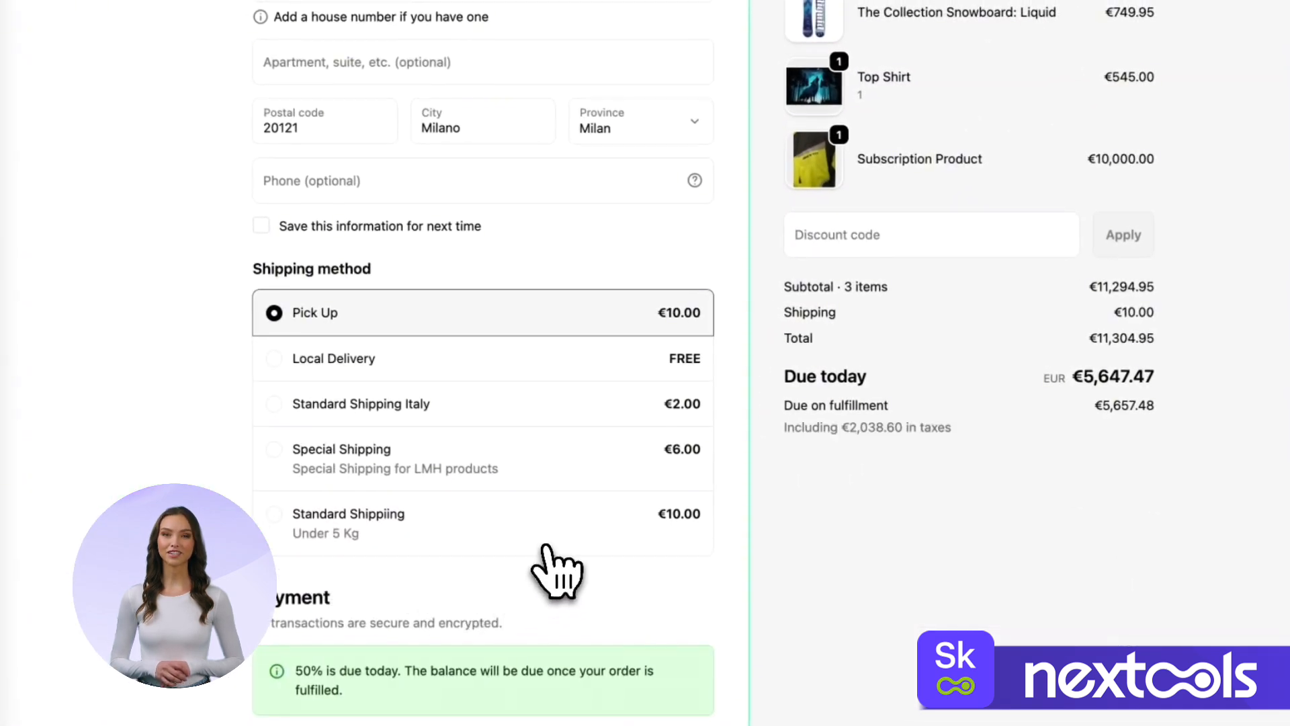
click(476, 474)
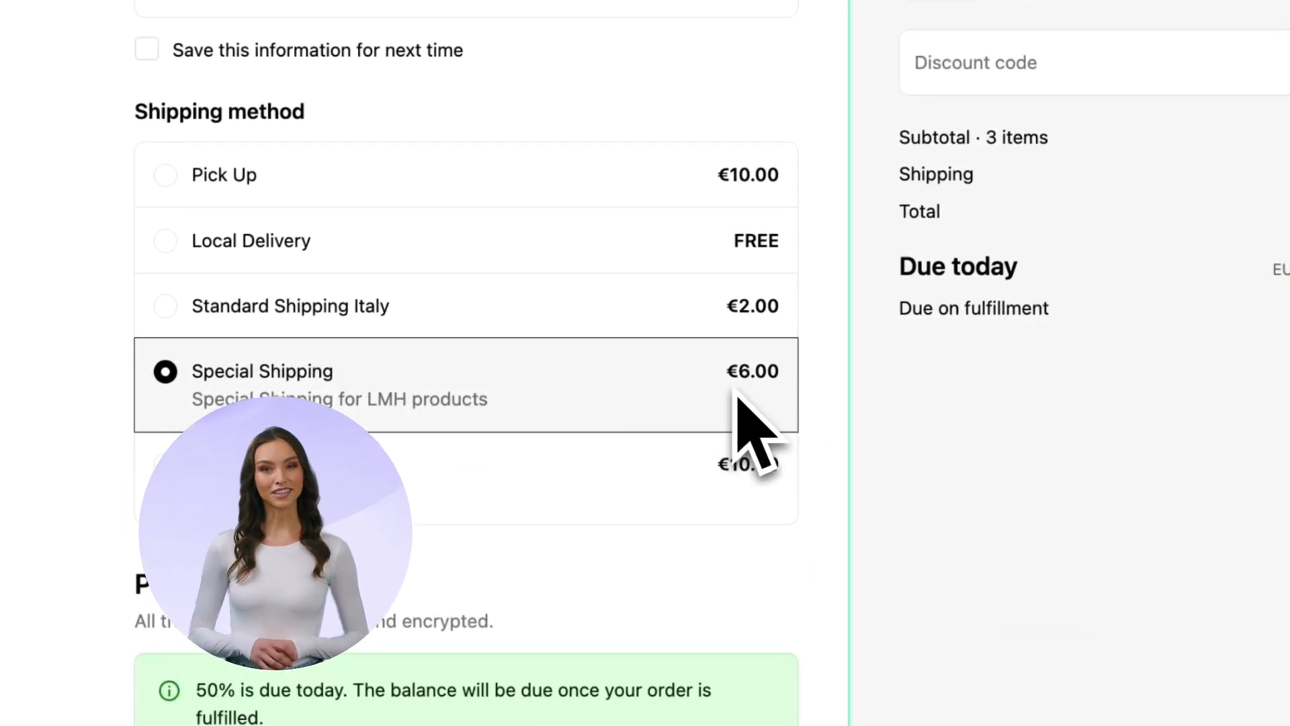